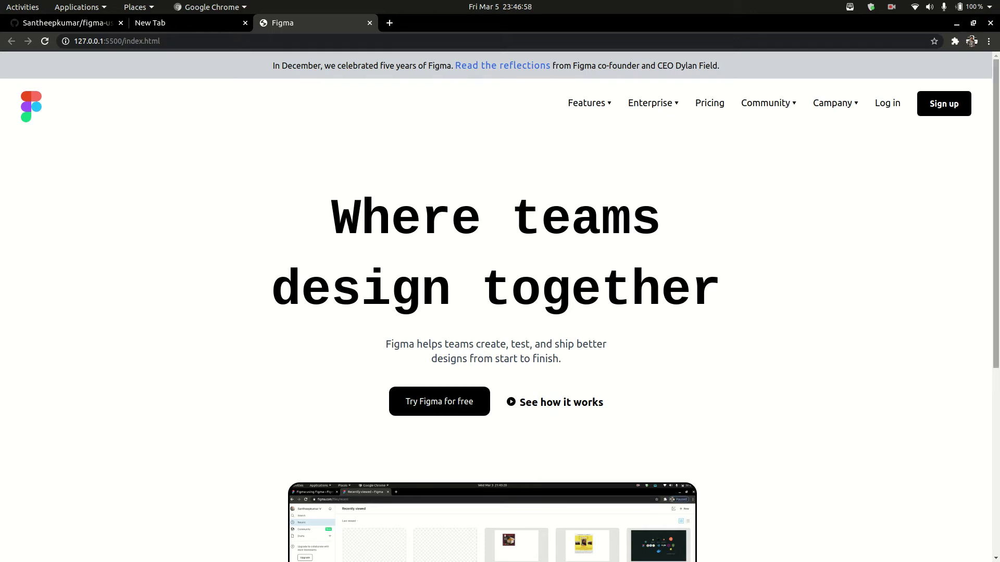
pyautogui.scroll(-5, 500, 313)
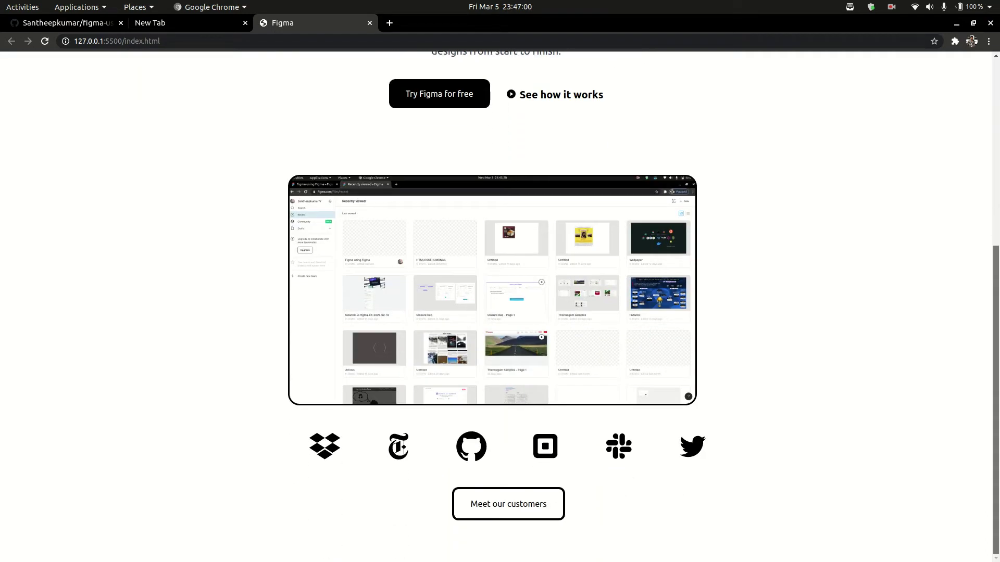
pyautogui.scroll(1, 500, 313)
pyautogui.scroll(-1, 500, 312)
pyautogui.scroll(5, 500, 313)
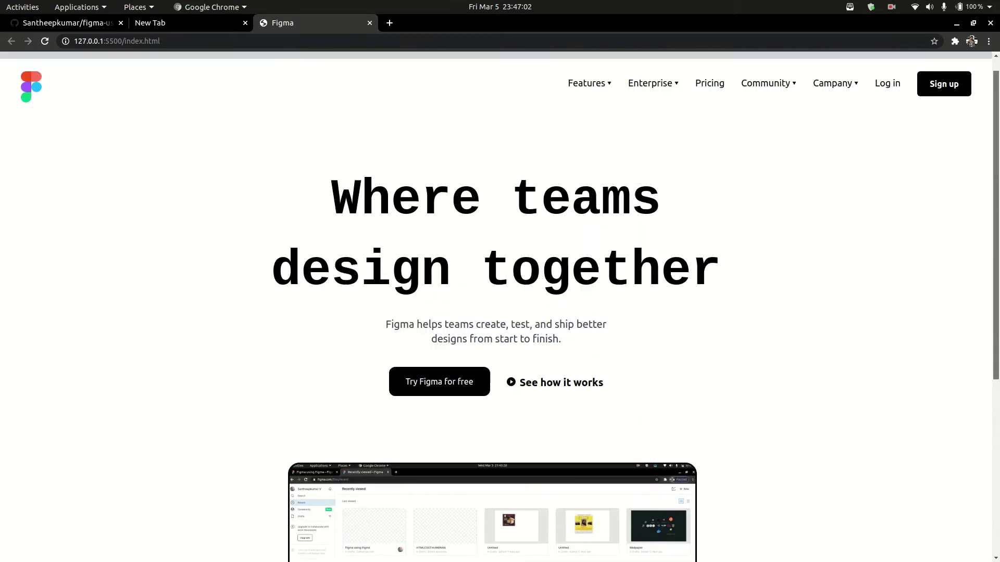
pyautogui.scroll(1, 500, 313)
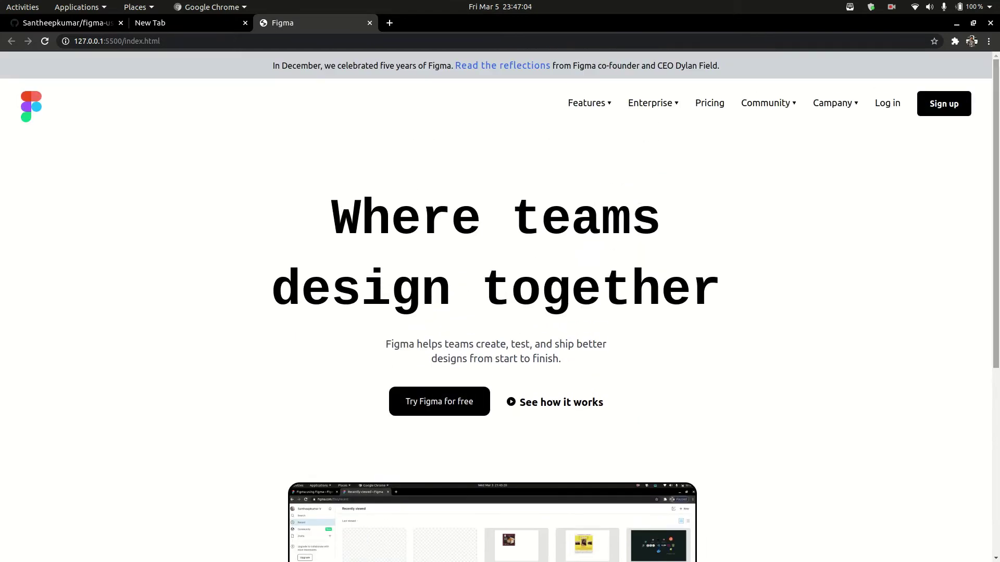
# In a new browser tab, search for 'netlify' and open the Netlify team overview.
pyautogui.click(388, 23)
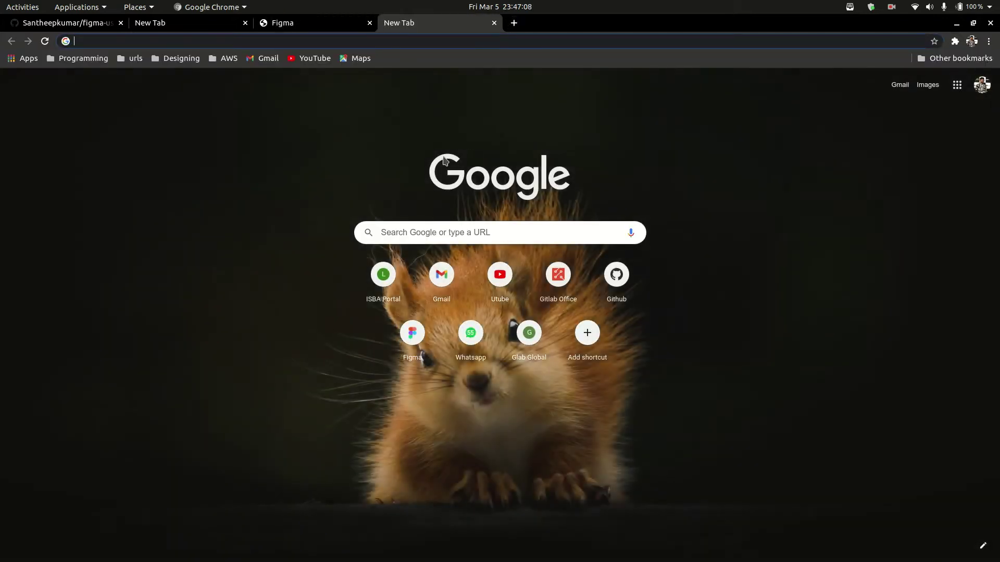
pyautogui.write('netbanking.canarabank.in')
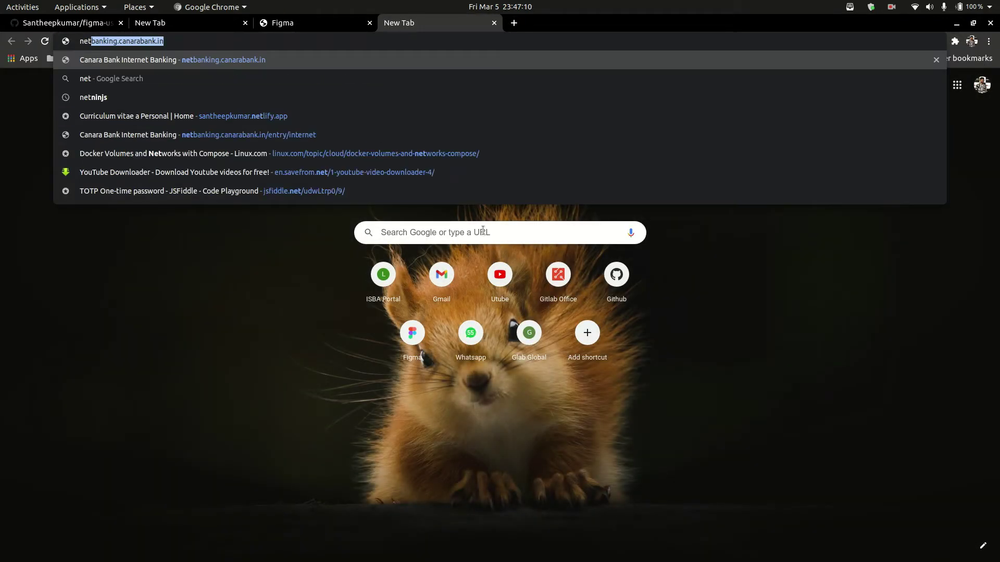
pyautogui.press('Down')
pyautogui.press('Down')
pyautogui.press('Up')
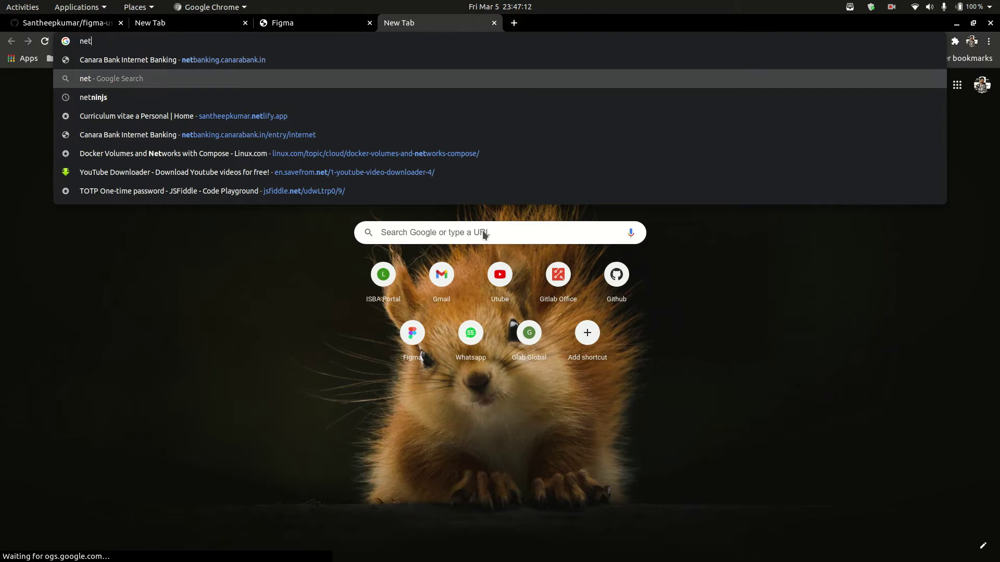
pyautogui.write('lify')
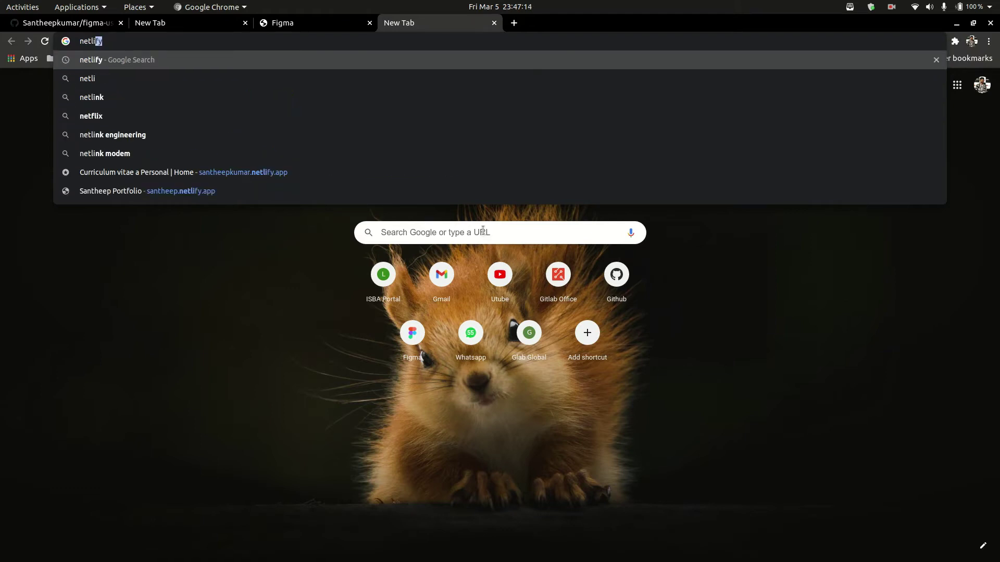
pyautogui.press('Return')
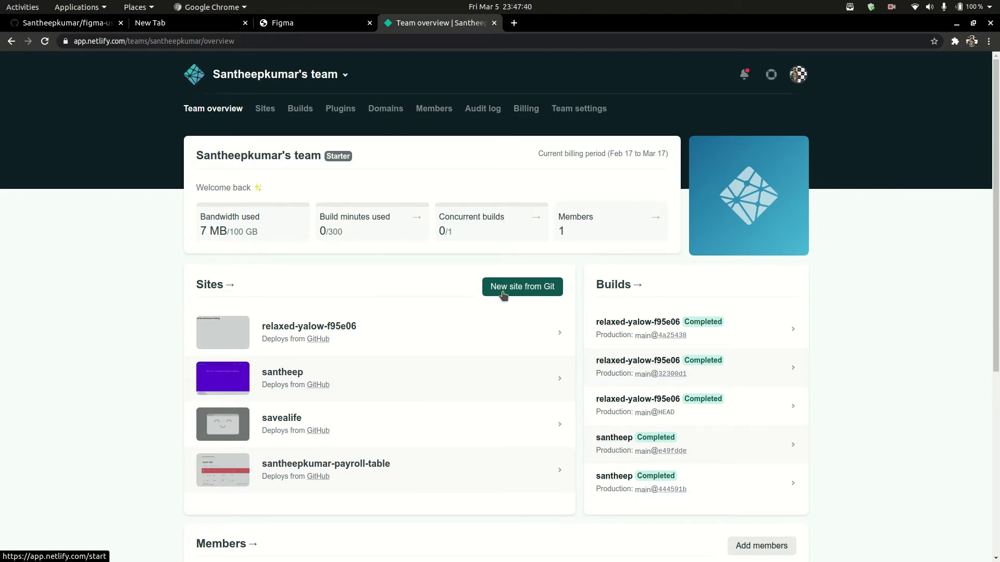
# In VS Code, hide the Explorer and show the Source Control changes view.
pyautogui.hotkey('alt', 'Tab')
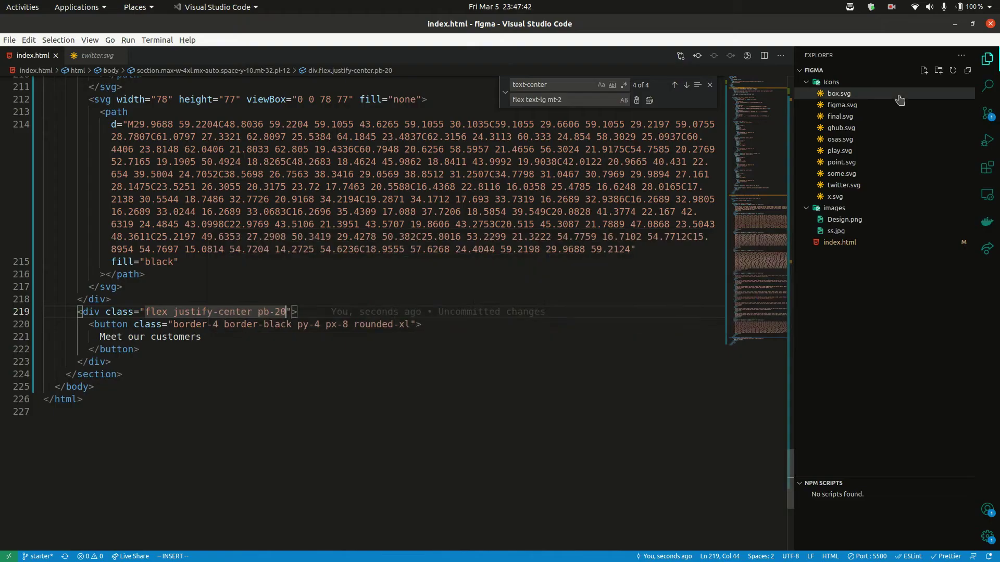
pyautogui.click(986, 59)
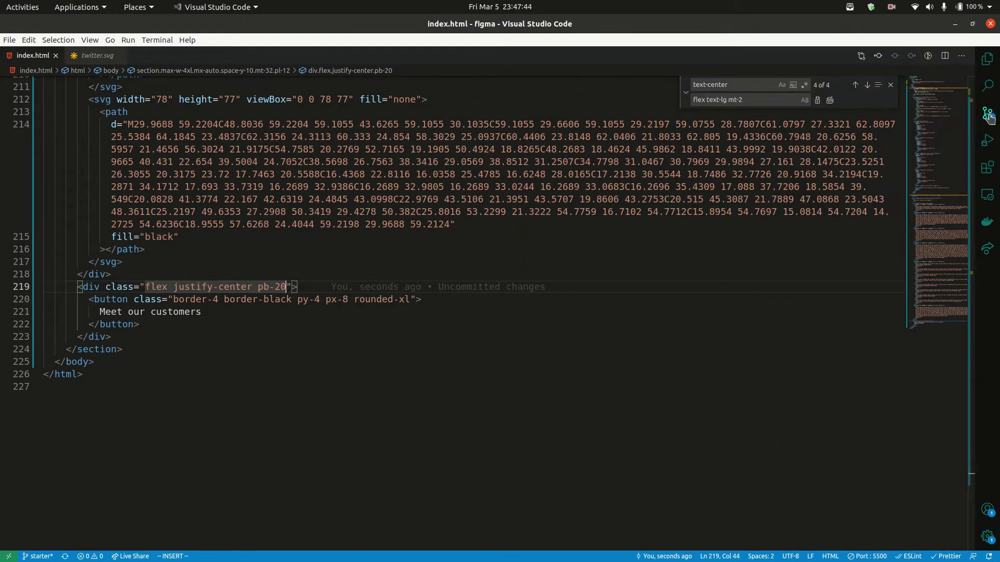
pyautogui.click(987, 115)
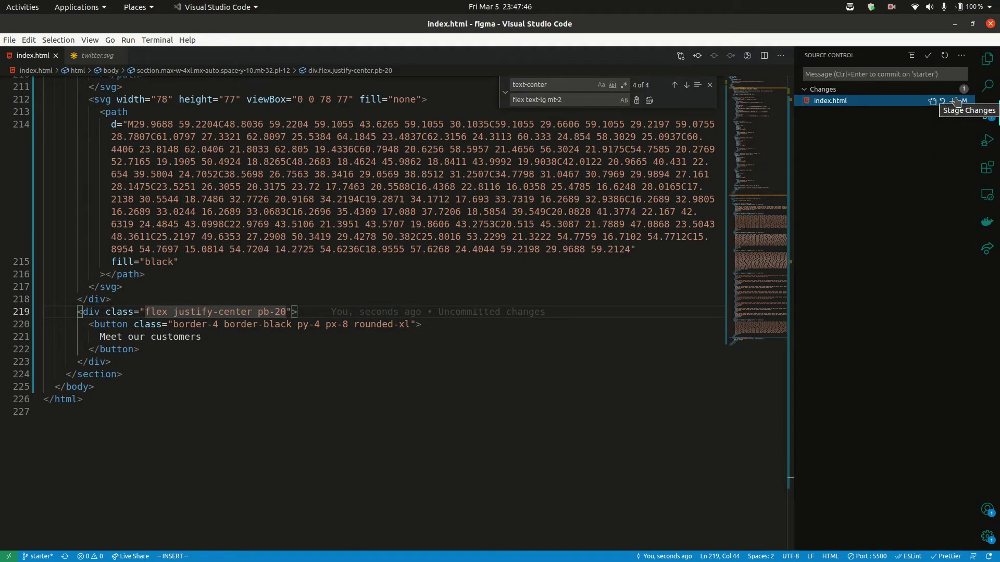
pyautogui.hotkey('alt', 'Tab')
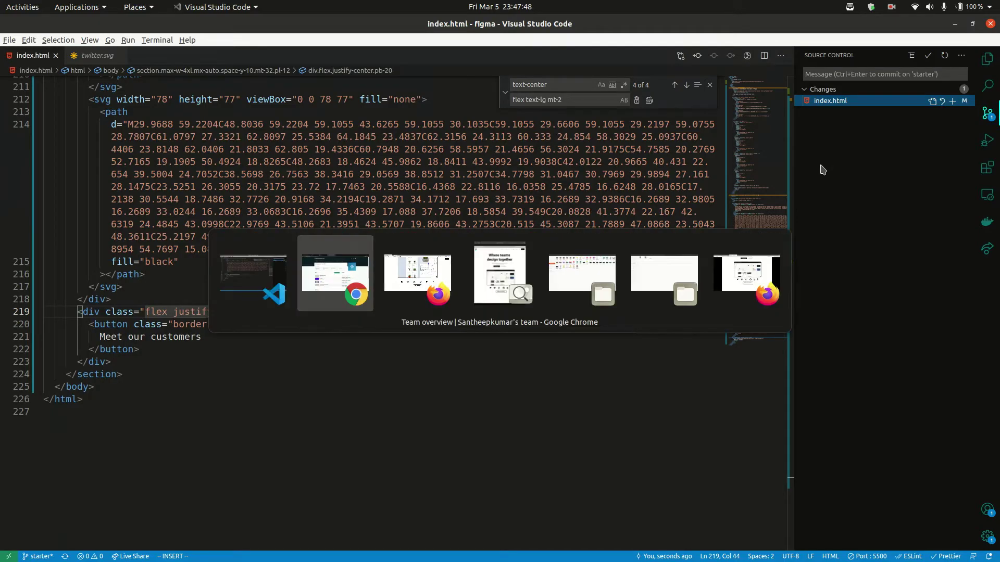
pyautogui.hotkey('alt', 'Tab')
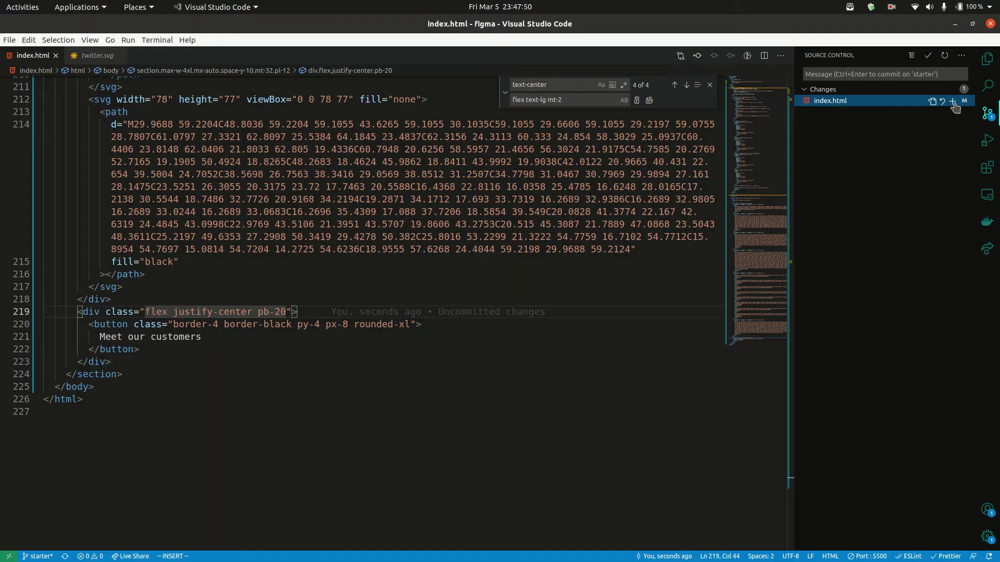
# Stage index.html, unstage it again, and return to the browser.
pyautogui.click(953, 102)
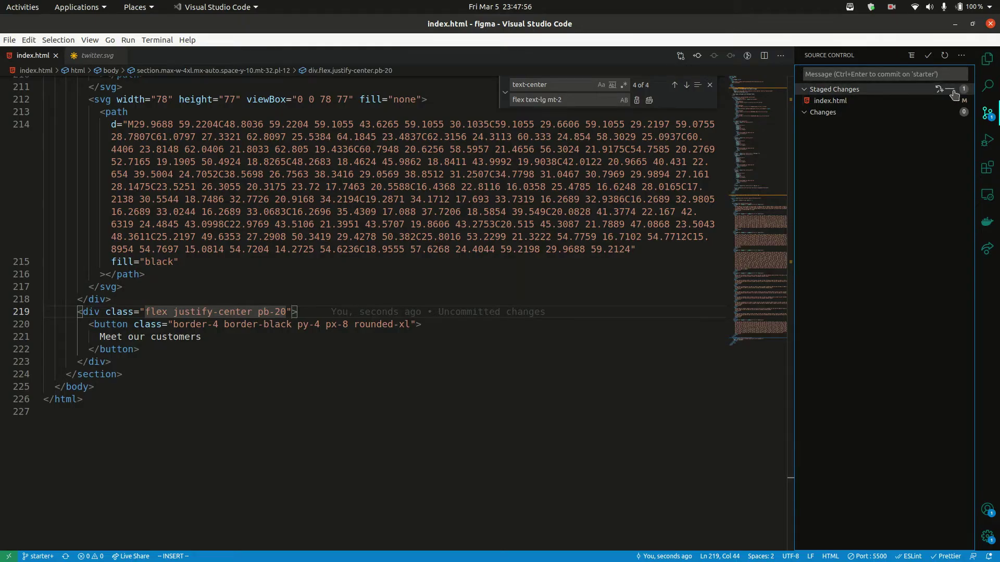
pyautogui.click(950, 90)
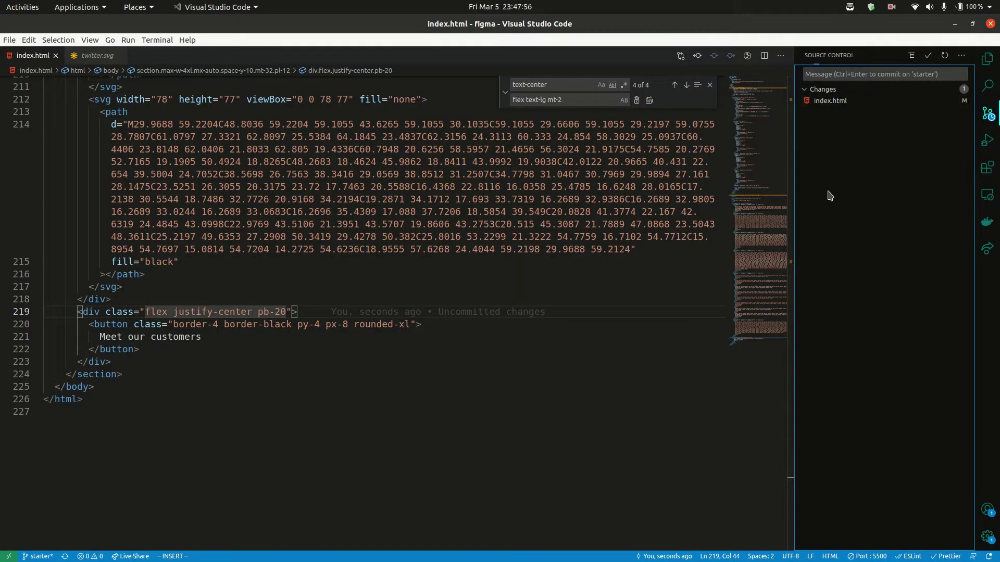
pyautogui.hotkey('alt', 'Tab')
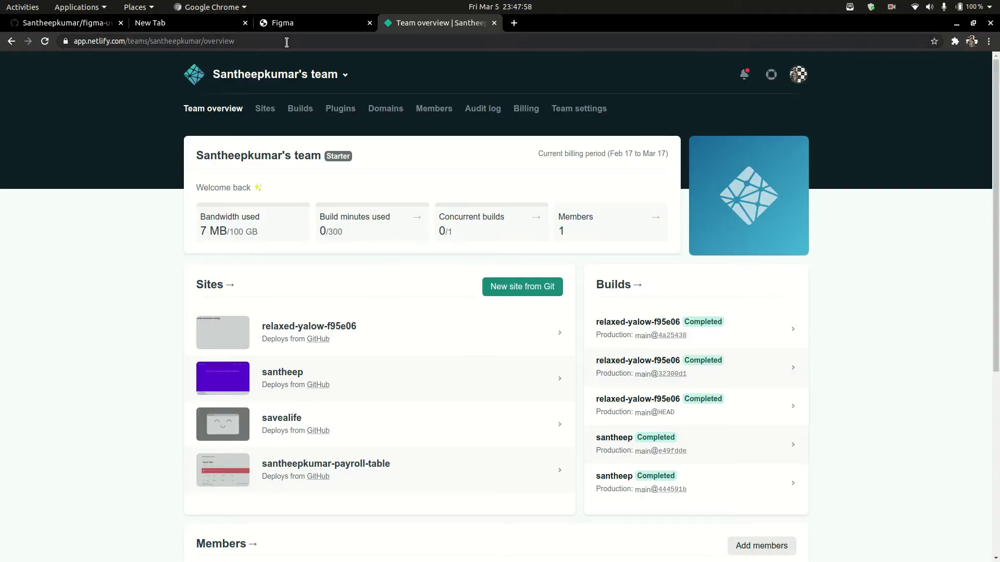
# Go from the GitHub repository tab to the account's profile page.
pyautogui.hotkey('ctrl', '1')
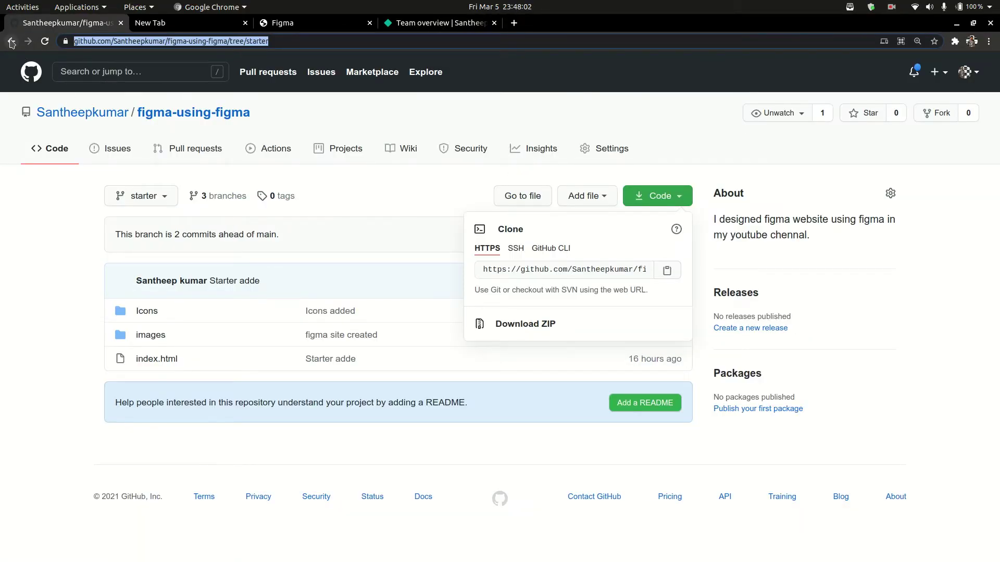
pyautogui.click(11, 41)
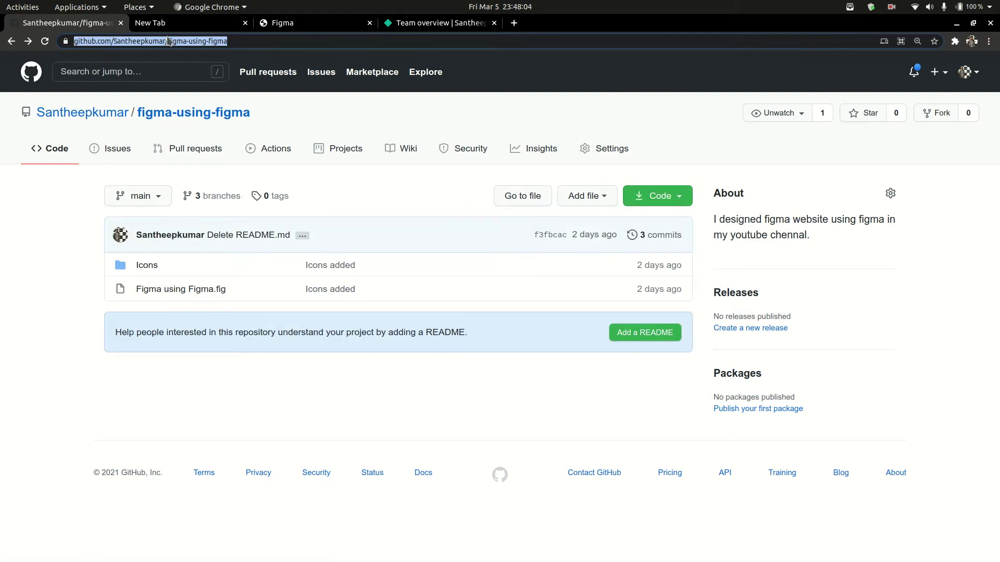
pyautogui.click(168, 41)
pyautogui.moveTo(138, 41); pyautogui.dragTo(334, 50)
pyautogui.click(201, 41)
pyautogui.press('BackSpace')
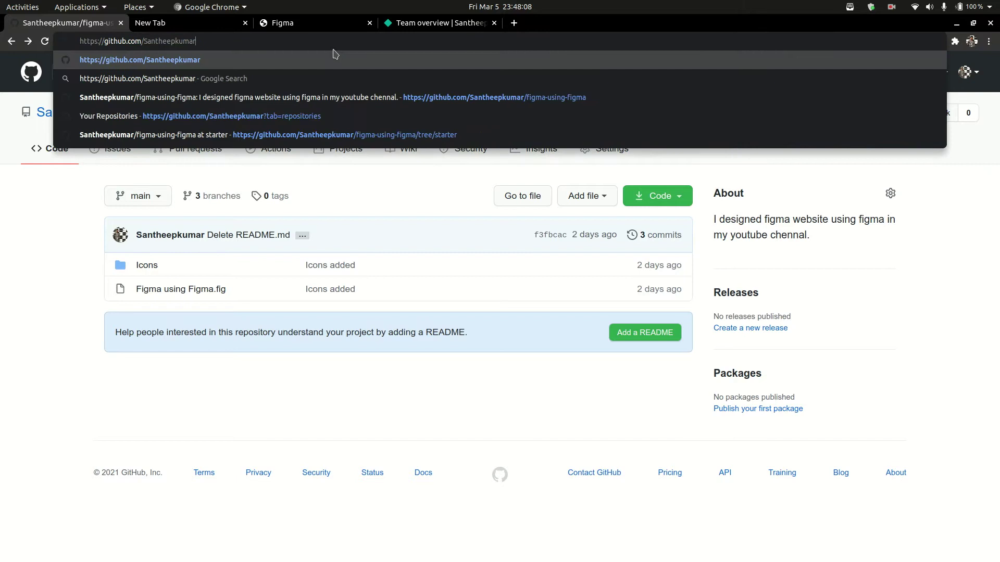
pyautogui.press('Return')
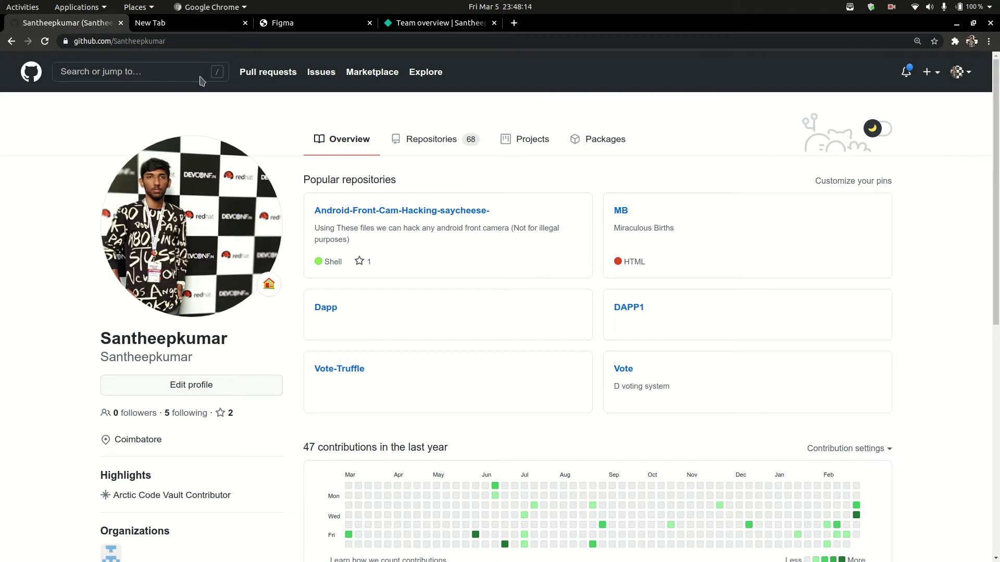
# Create the public repository 'Example' and select its git init setup command.
pyautogui.click(930, 71)
pyautogui.click(947, 81)
pyautogui.click(914, 95)
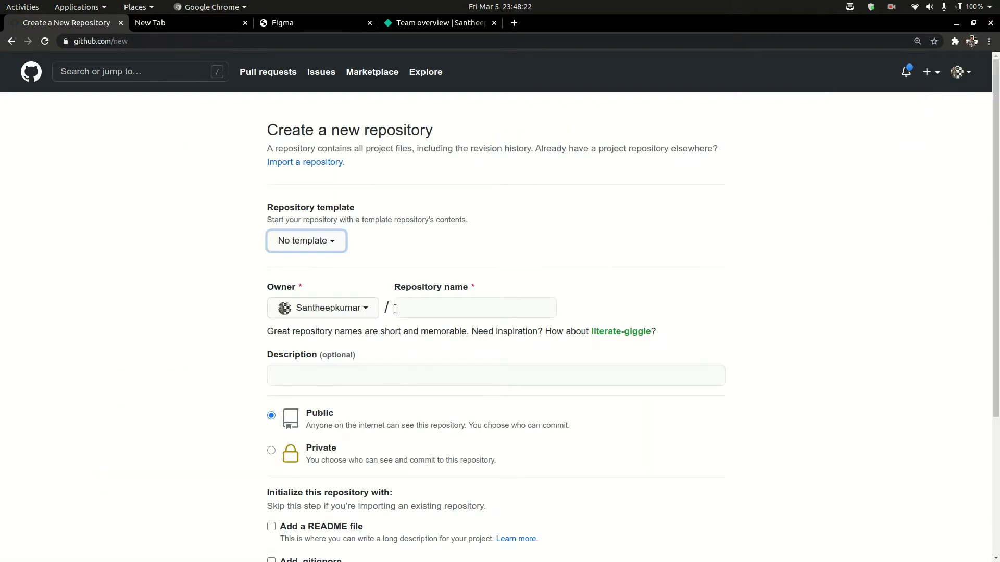
pyautogui.click(413, 307)
pyautogui.write('xam')
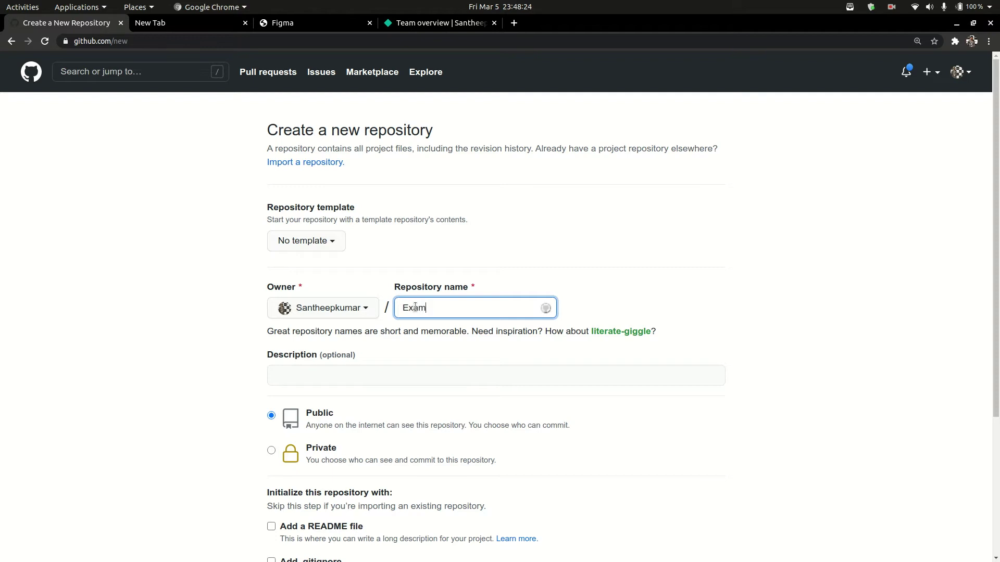
pyautogui.write('ple')
pyautogui.scroll(-2, 768, 218)
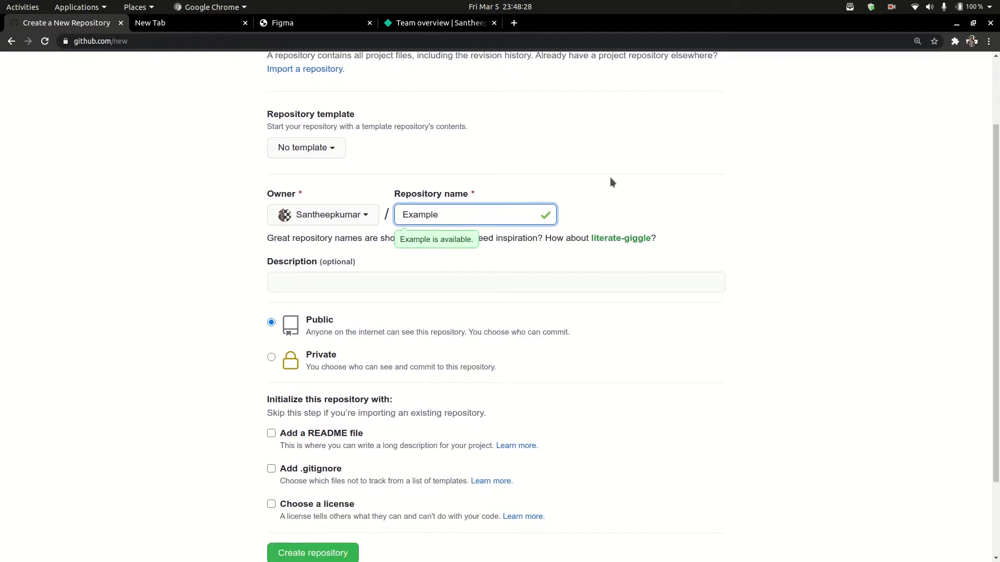
pyautogui.click(302, 551)
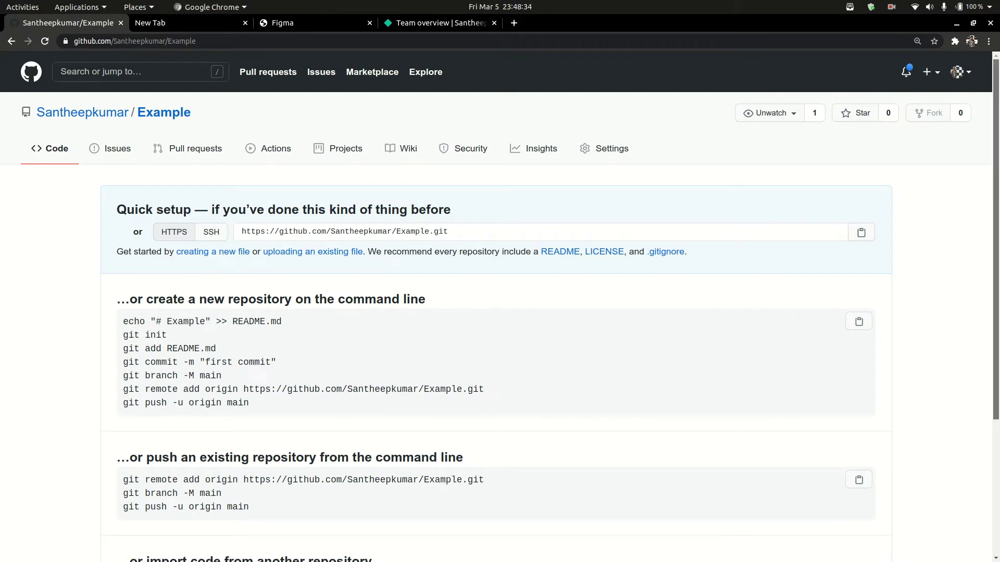
pyautogui.scroll(-1, 975, 184)
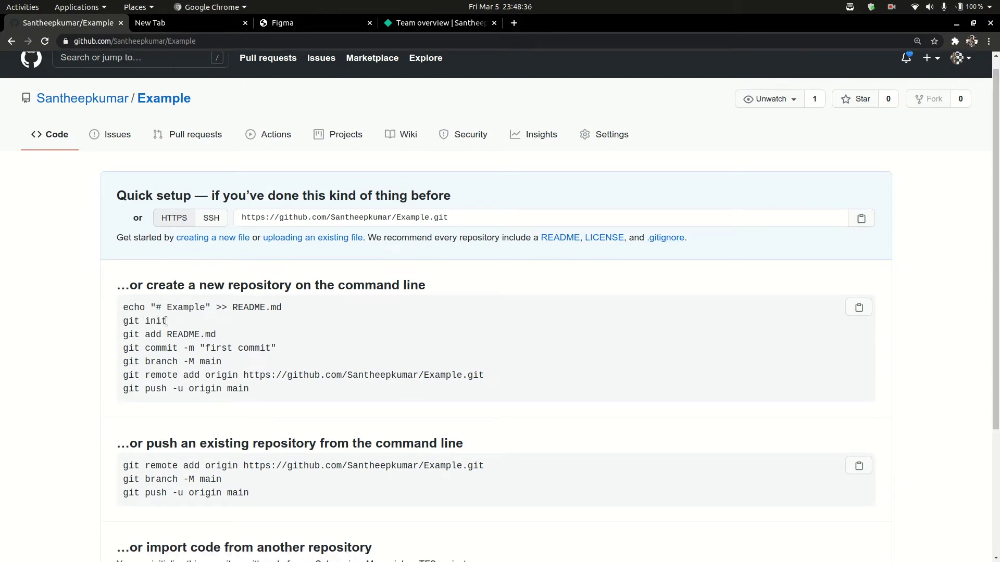
pyautogui.moveTo(167, 321); pyautogui.dragTo(124, 322)
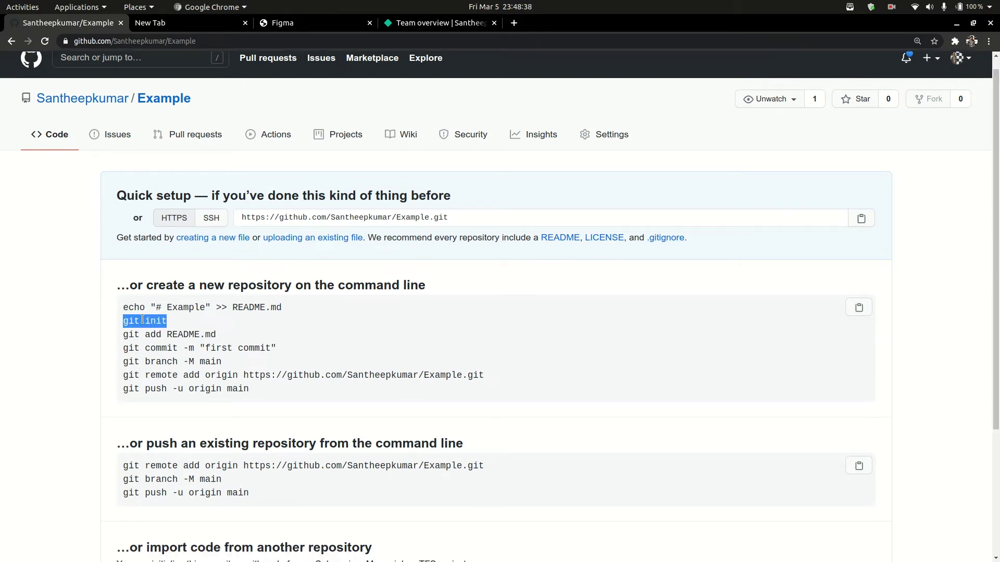
# Paste GitHub's git remote add origin command into the VS Code terminal.
pyautogui.hotkey('alt', 'Tab')
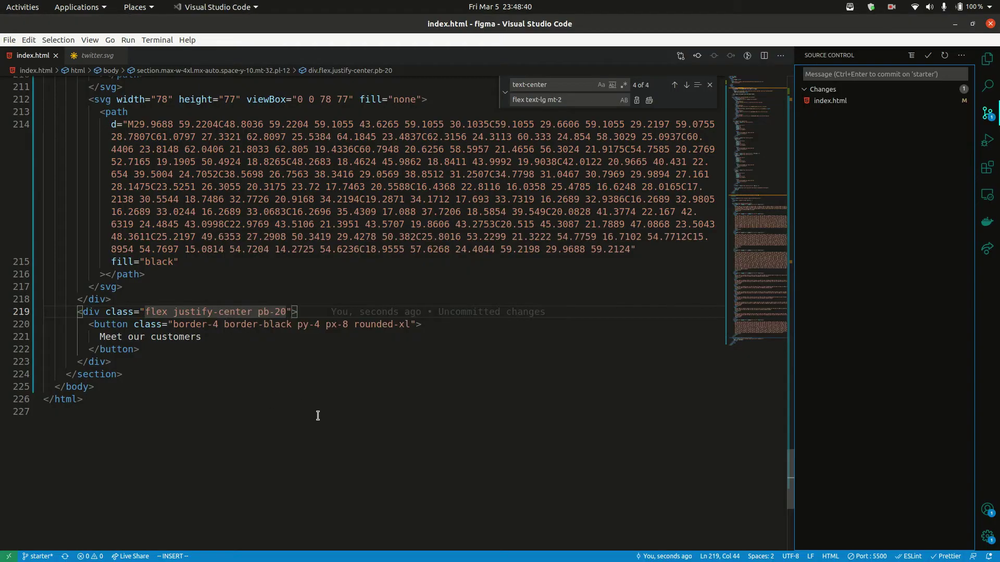
pyautogui.hotkey('ctrl', '`')
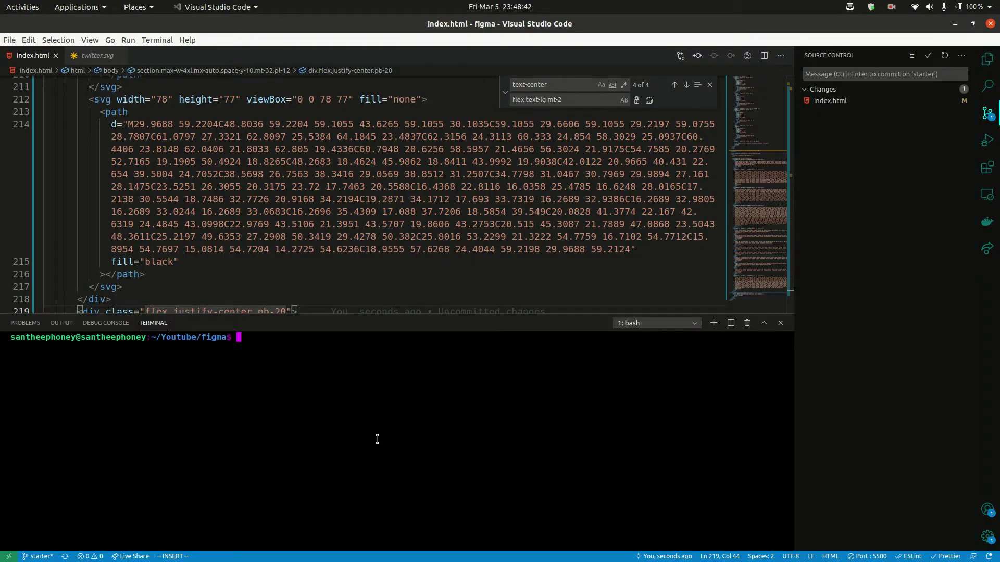
pyautogui.write('git init')
pyautogui.hotkey('alt', 'Tab')
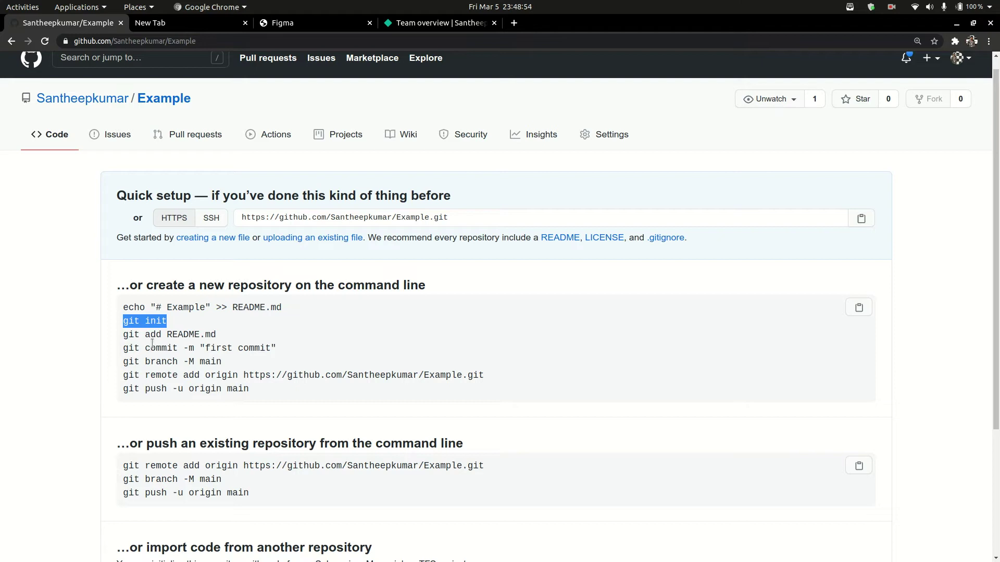
pyautogui.moveTo(485, 374); pyautogui.dragTo(123, 376)
pyautogui.hotkey('ctrl', 'c')
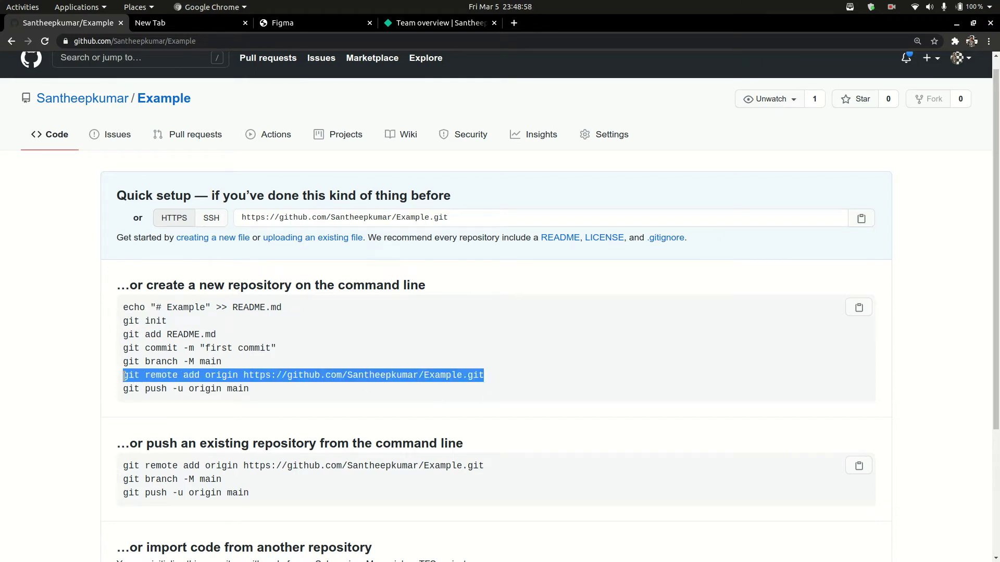
pyautogui.hotkey('alt', 'Tab')
pyautogui.press('BackSpace')
pyautogui.press('BackSpace')
pyautogui.press('BackSpace')
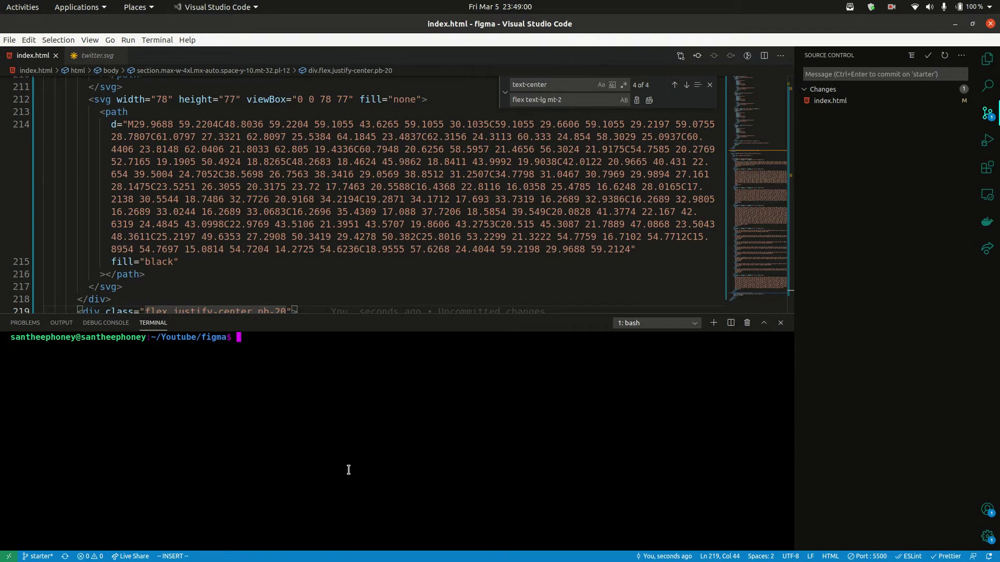
pyautogui.hotkey('ctrl', 'shift', 'v')
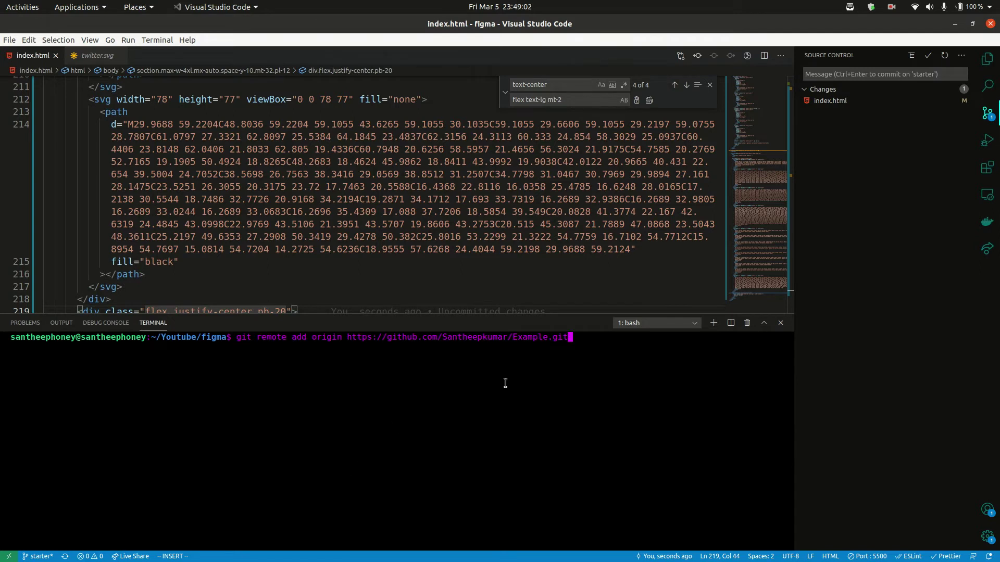
# Trim, then erase, the pasted remote add command and revisit the setup page.
pyautogui.hotkey('alt', 'Tab')
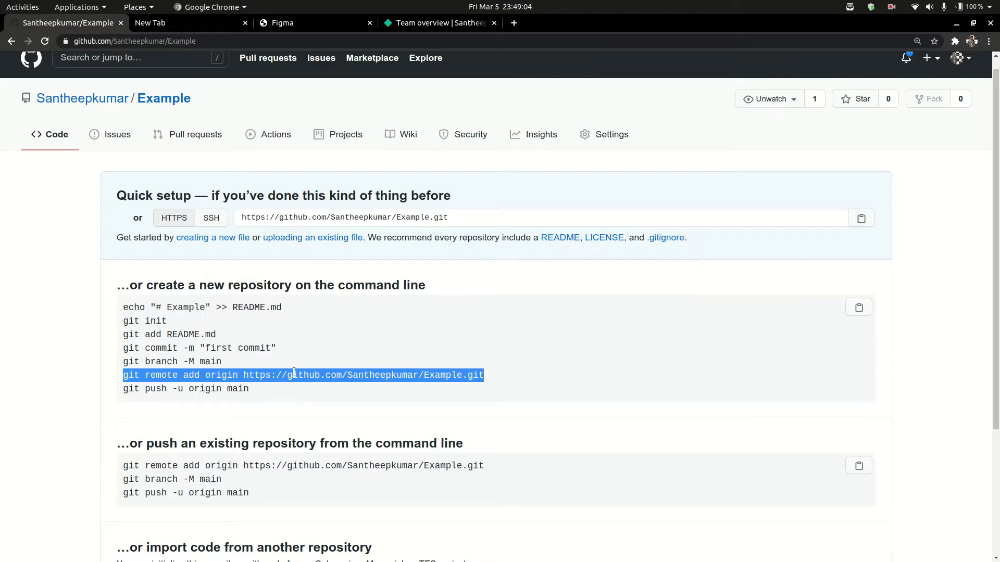
pyautogui.hotkey('alt', 'Tab')
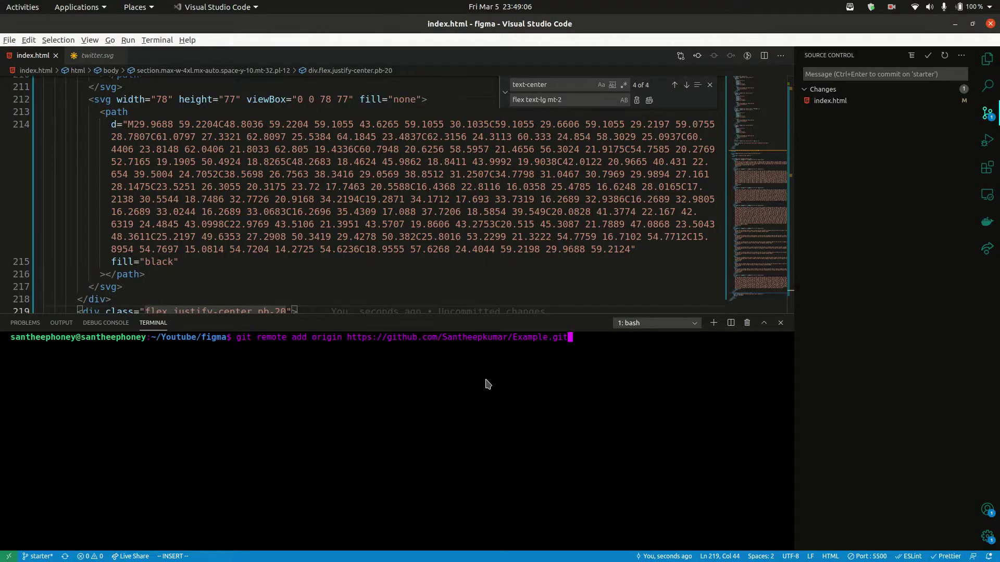
pyautogui.hotkey('alt', 'Tab')
pyautogui.hotkey('alt', 'Tab')
pyautogui.press('BackSpace')
pyautogui.press('BackSpace')
pyautogui.press('BackSpace')
pyautogui.press('BackSpace')
pyautogui.press('BackSpace')
pyautogui.press('BackSpace')
pyautogui.press('BackSpace')
pyautogui.press('BackSpace')
pyautogui.press('BackSpace')
pyautogui.press('BackSpace')
pyautogui.press('BackSpace')
pyautogui.press('BackSpace')
pyautogui.press('BackSpace')
pyautogui.press('BackSpace')
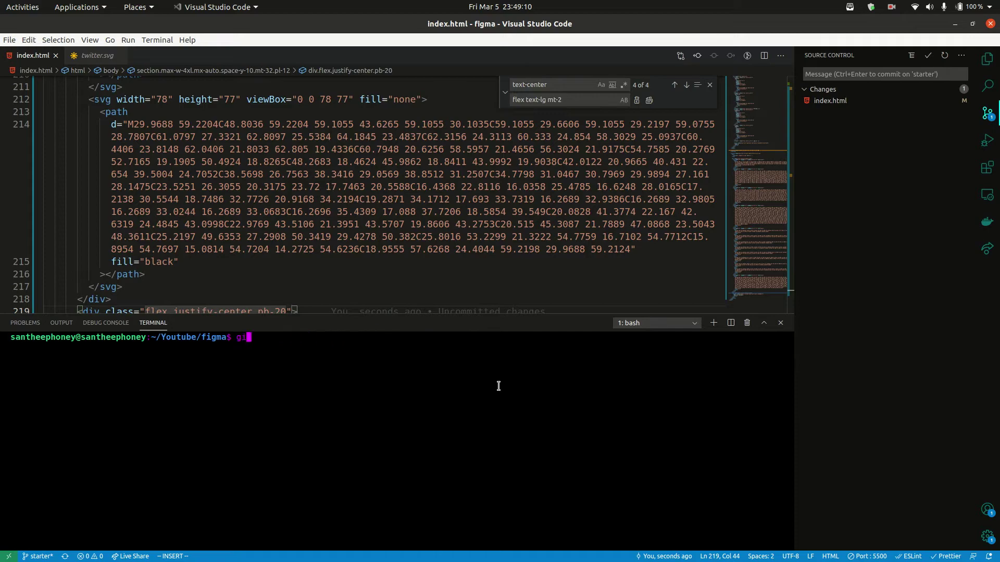
pyautogui.press('BackSpace')
pyautogui.press('BackSpace')
pyautogui.hotkey('alt', 'Tab')
# Copy and run git branch -M main to rename the branch to main.
pyautogui.moveTo(264, 361); pyautogui.dragTo(123, 363)
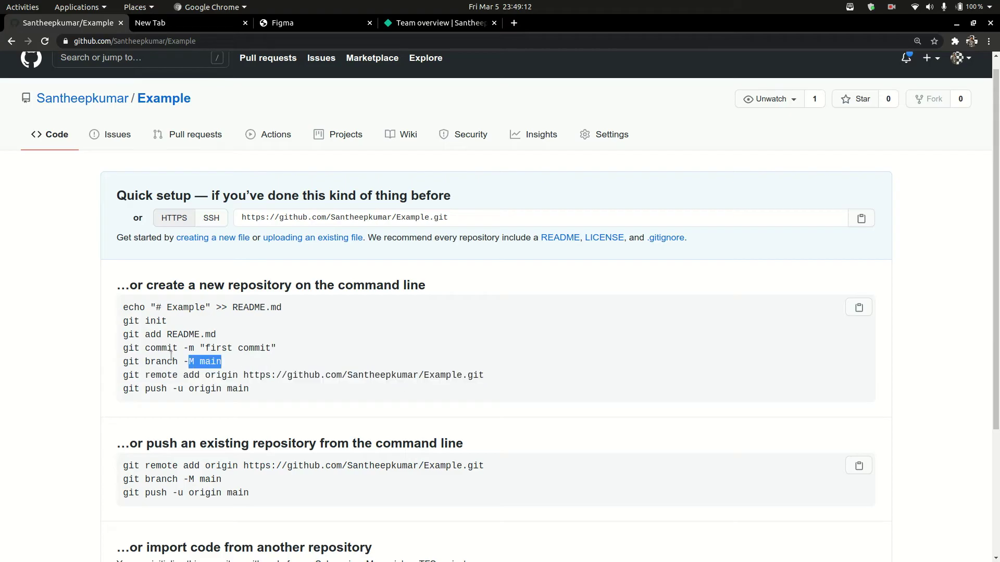
pyautogui.hotkey('alt', 'Tab')
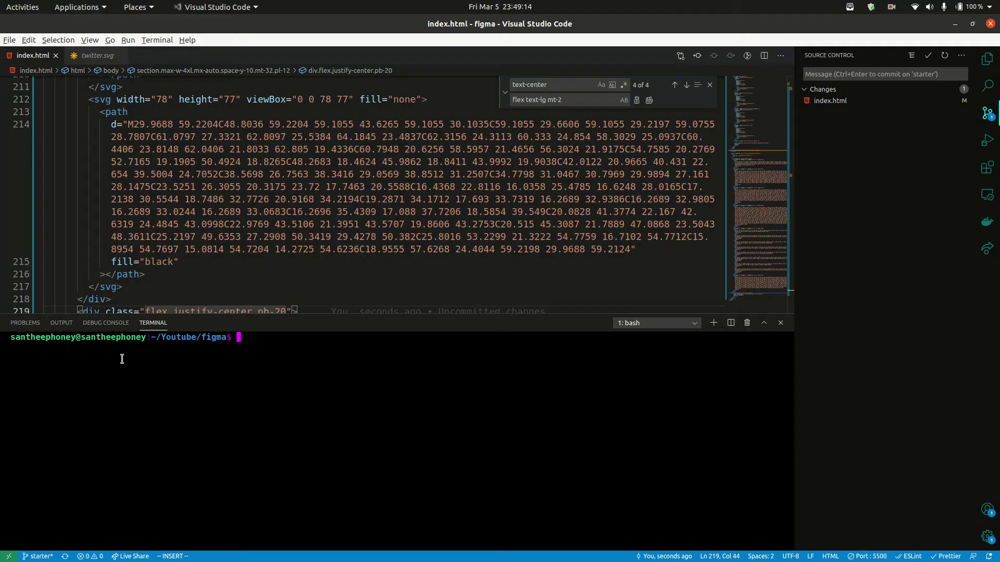
pyautogui.write('git branch -M main')
pyautogui.press('Return')
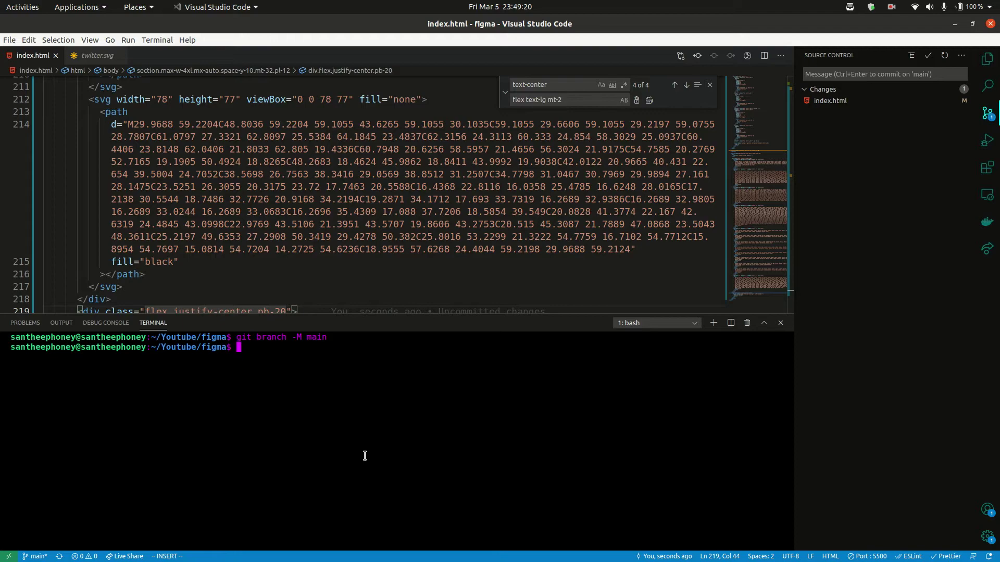
# Copy the first-commit line from GitHub and run git add . to stage all changes.
pyautogui.hotkey('alt', 'Tab')
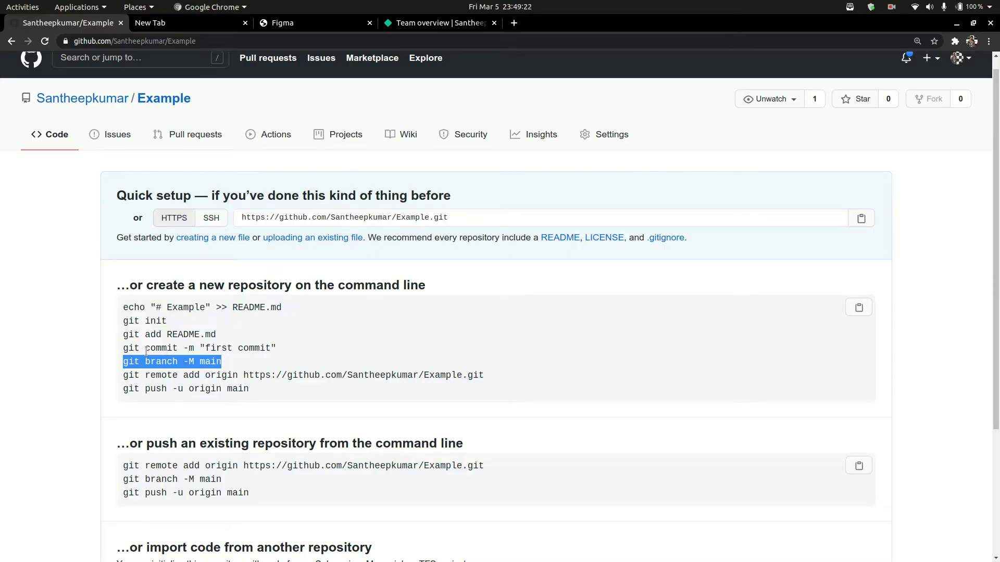
pyautogui.click(269, 344)
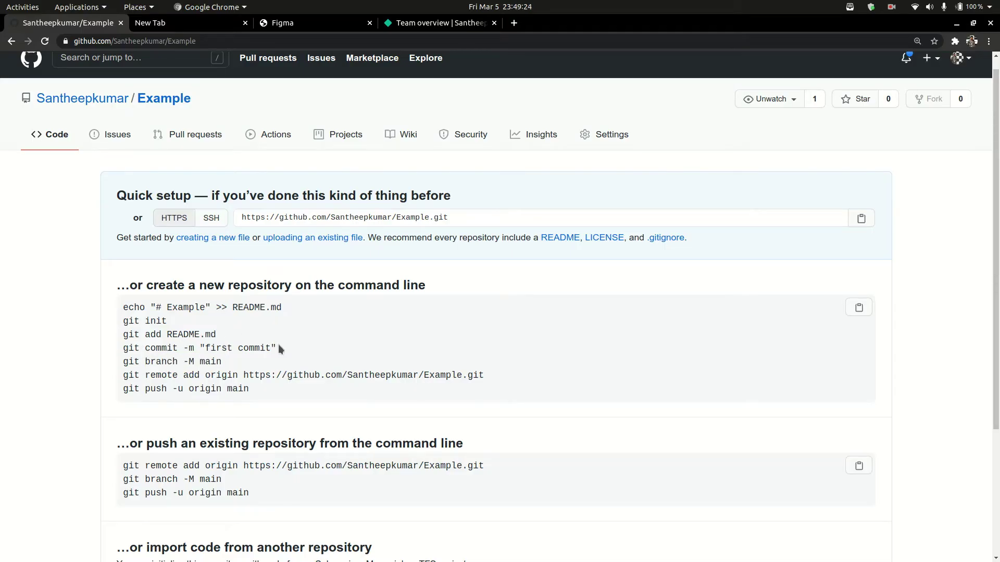
pyautogui.moveTo(279, 349); pyautogui.dragTo(126, 348)
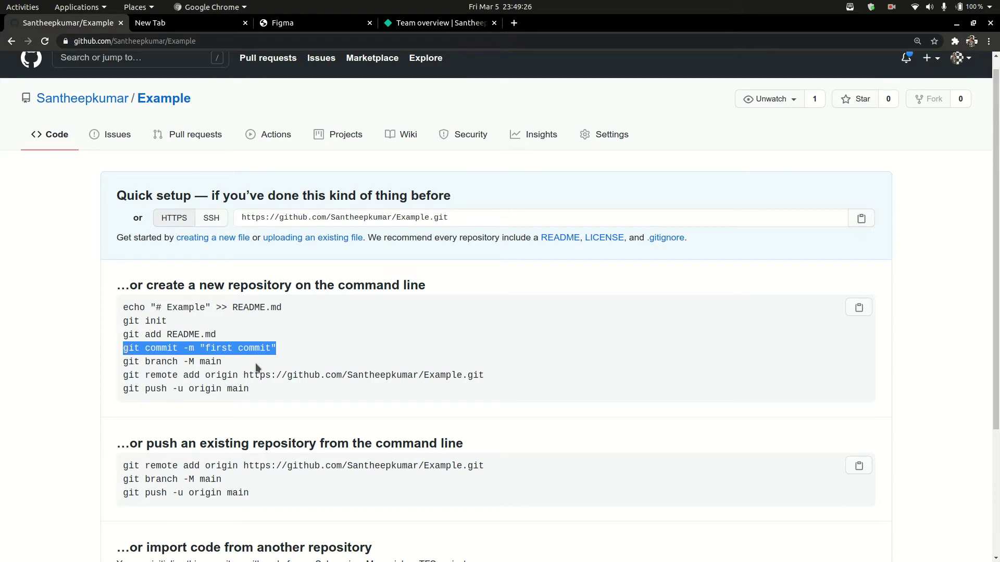
pyautogui.hotkey('alt', 'Tab')
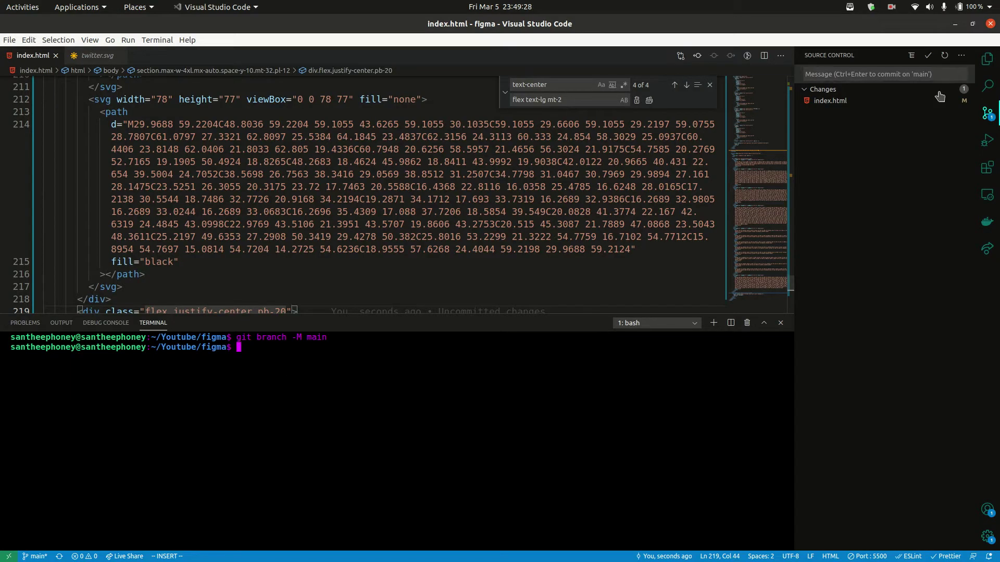
pyautogui.write('git a')
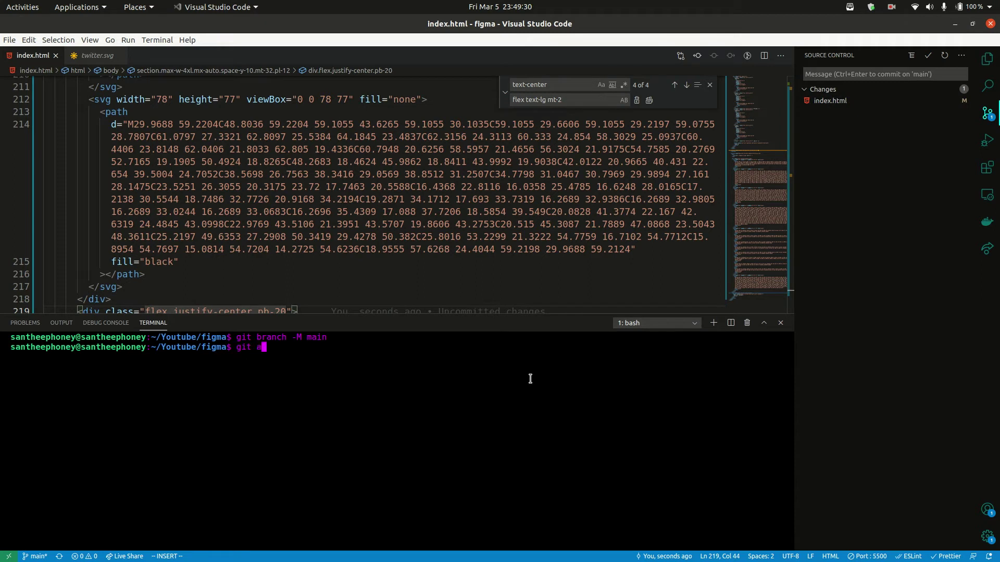
pyautogui.write('dd .')
pyautogui.press('Return')
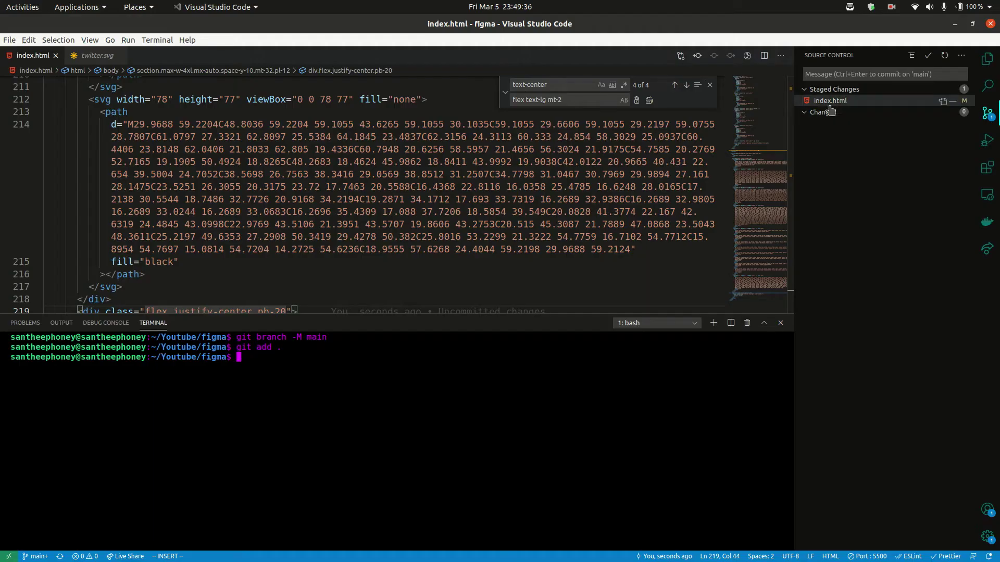
# Edit the pasted commit line in the terminal and run git checkout main.
pyautogui.hotkey('alt', 'Tab')
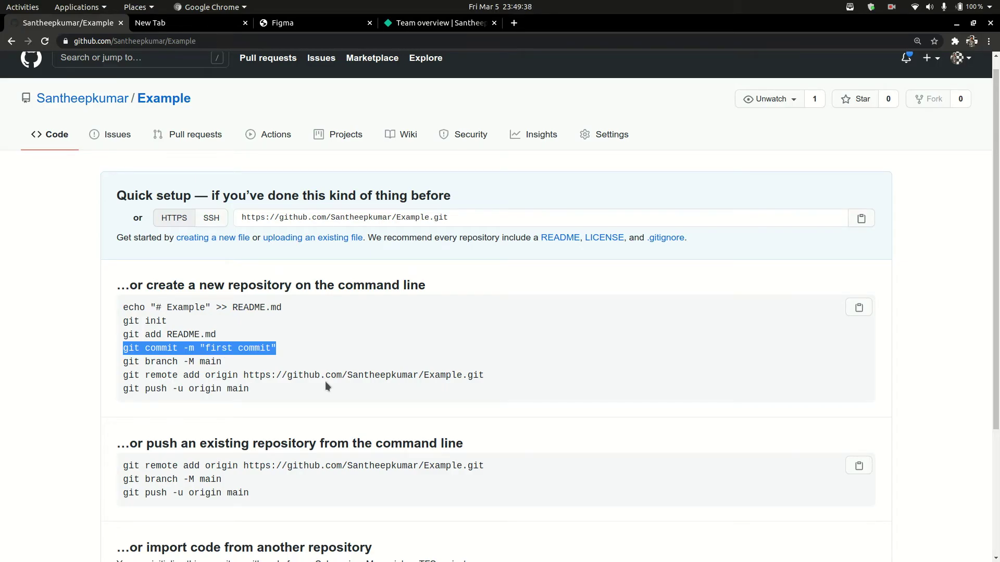
pyautogui.hotkey('alt', 'Tab')
pyautogui.hotkey('alt', 'Tab')
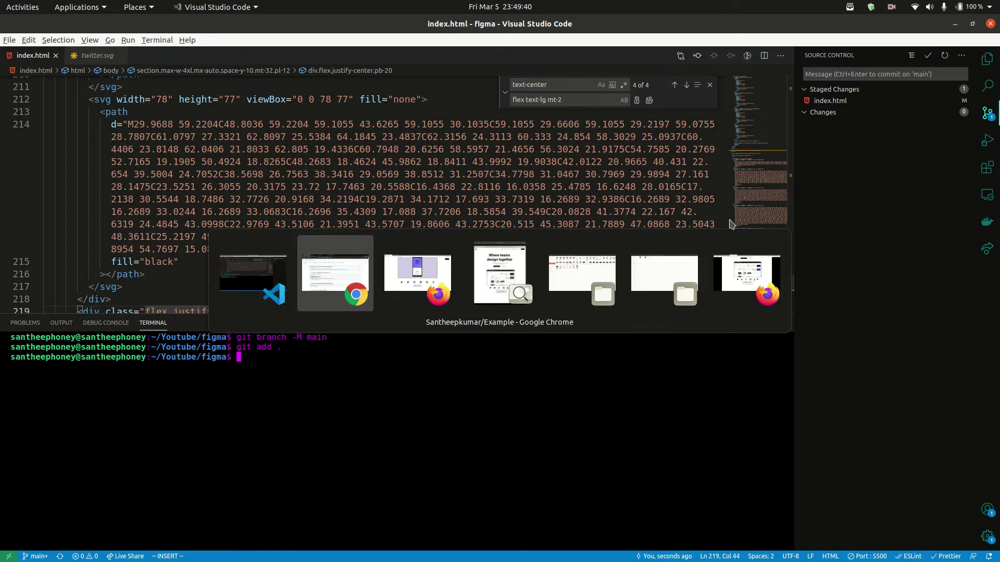
pyautogui.hotkey('alt', 'Tab')
pyautogui.hotkey('alt', 'Tab')
pyautogui.hotkey('alt', 'Tab')
pyautogui.hotkey('alt', 'Tab')
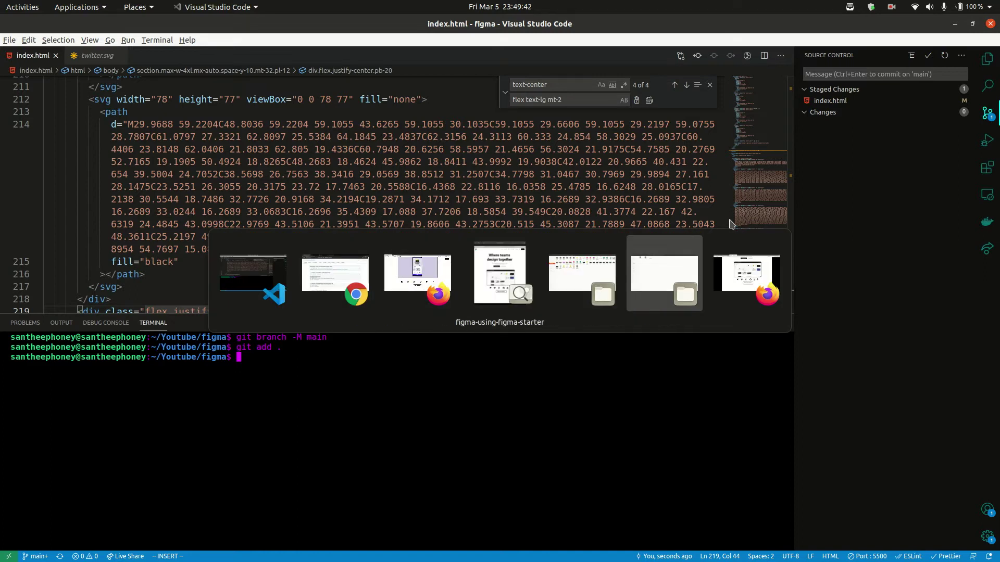
pyautogui.hotkey('alt', 'Tab')
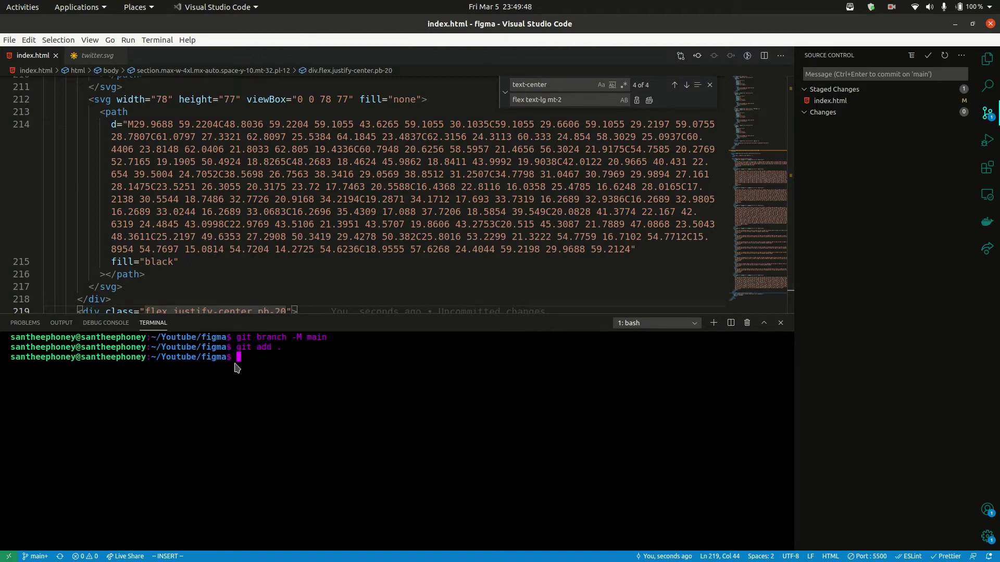
pyautogui.hotkey('alt', 'Tab')
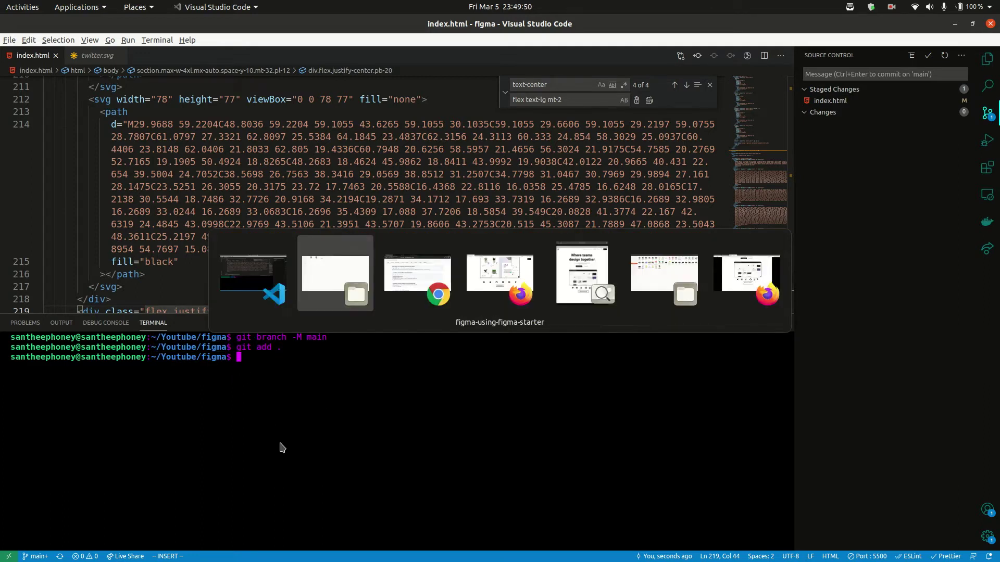
pyautogui.hotkey('alt', 'Tab')
pyautogui.hotkey('alt', 'Tab')
pyautogui.press('alt')
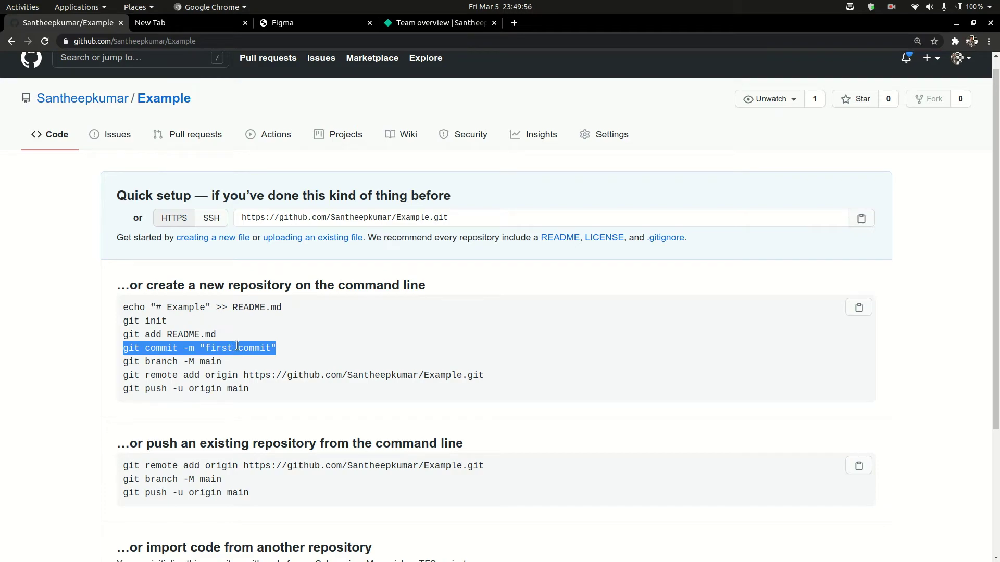
pyautogui.hotkey('alt', 'Tab')
pyautogui.hotkey('alt', 'Tab')
pyautogui.hotkey('alt', 'Tab')
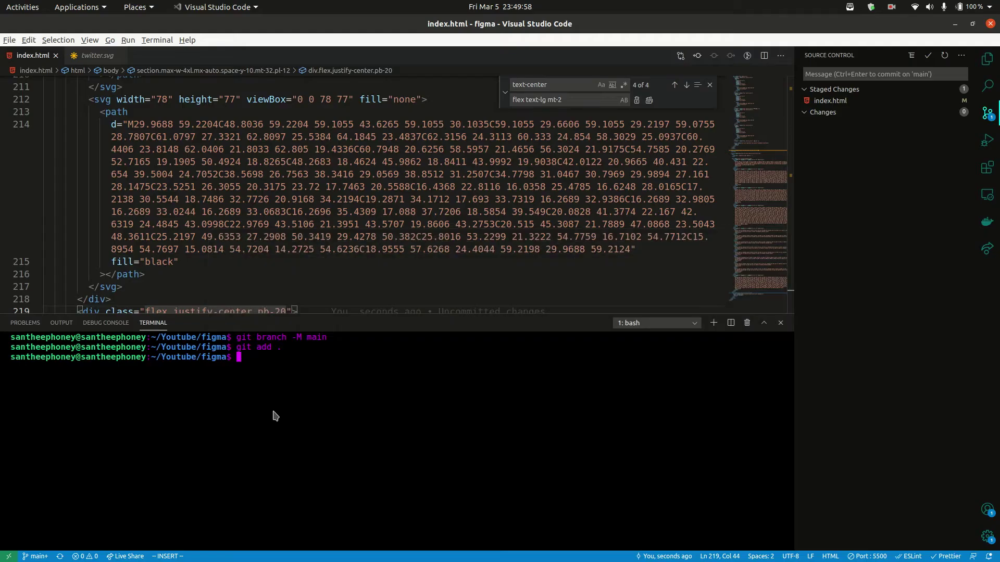
pyautogui.write('git commit -m "first commit"')
pyautogui.press('BackSpace')
pyautogui.press('BackSpace')
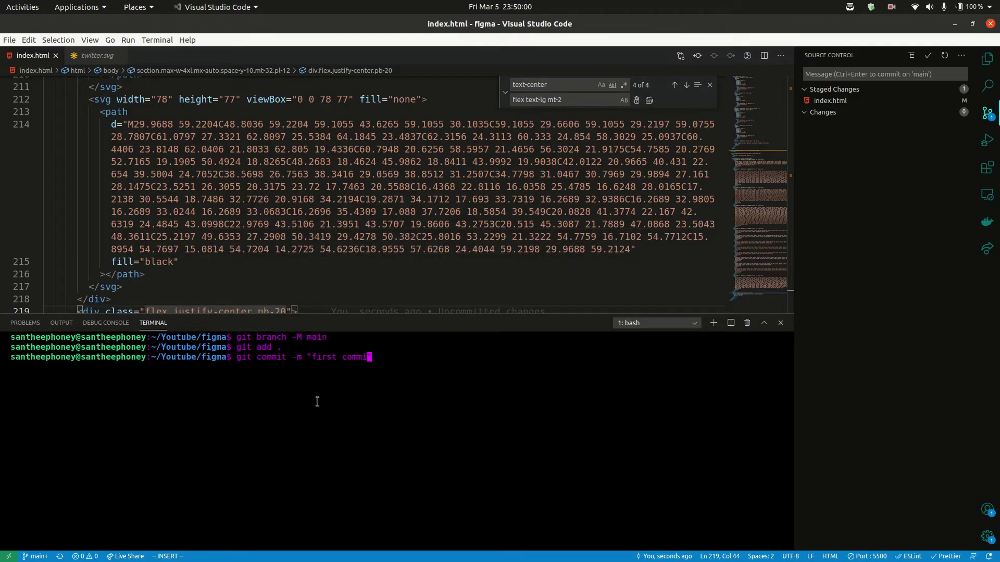
pyautogui.press('BackSpace')
pyautogui.press('BackSpace')
pyautogui.press('BackSpace')
pyautogui.press('BackSpace')
pyautogui.press('BackSpace')
pyautogui.press('BackSpace')
pyautogui.press('BackSpace')
pyautogui.press('BackSpace')
pyautogui.press('BackSpace')
pyautogui.press('BackSpace')
pyautogui.press('BackSpace')
pyautogui.press('BackSpace')
pyautogui.press('BackSpace')
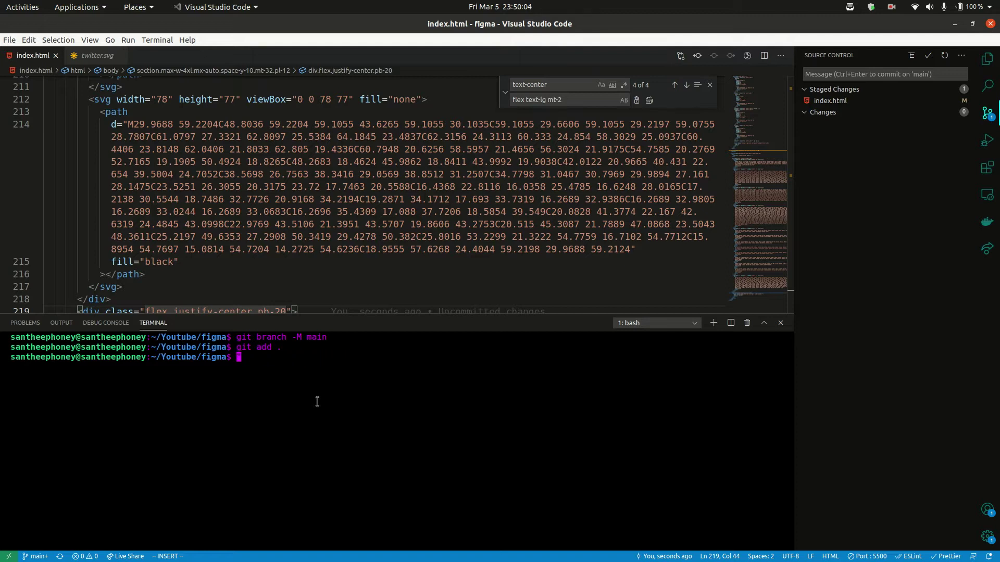
pyautogui.write('git ')
pyautogui.write('checko')
pyautogui.write('ut ')
pyautogui.write('main')
pyautogui.press('Return')
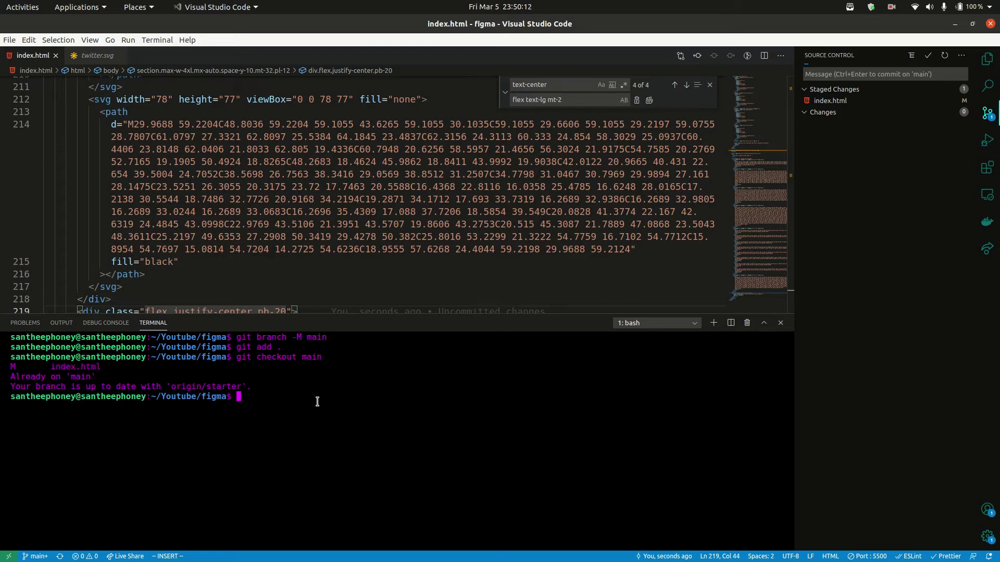
pyautogui.write('git add .')
# Recall the commit command and commit with the message 'some changes'.
pyautogui.press('Up')
pyautogui.press('Up')
pyautogui.press('Up')
pyautogui.press('BackSpace')
pyautogui.press('BackSpace')
pyautogui.press('BackSpace')
pyautogui.write('commit')
pyautogui.write('-')
pyautogui.write('m ')
pyautogui.write('me changes"')
pyautogui.press('Return')
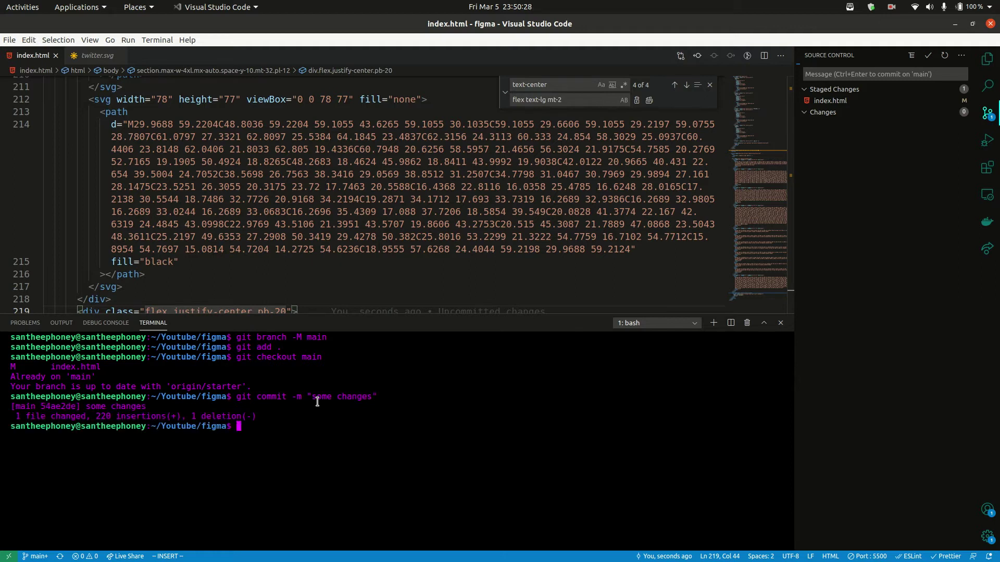
pyautogui.write('git')
# Run git push -u origin main from GitHub's instructions, then clear the terminal.
pyautogui.hotkey('alt', 'Tab')
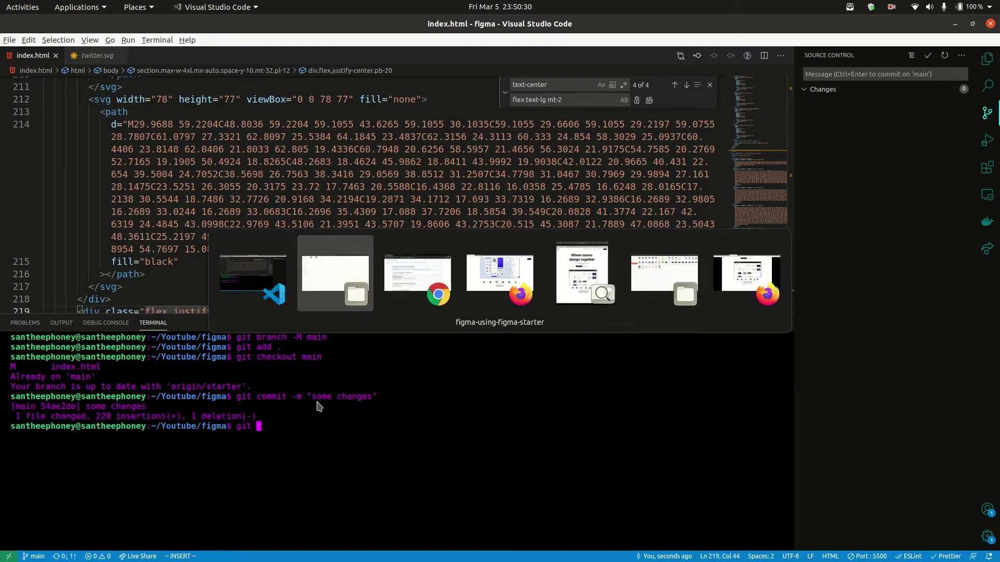
pyautogui.moveTo(246, 392); pyautogui.dragTo(134, 391)
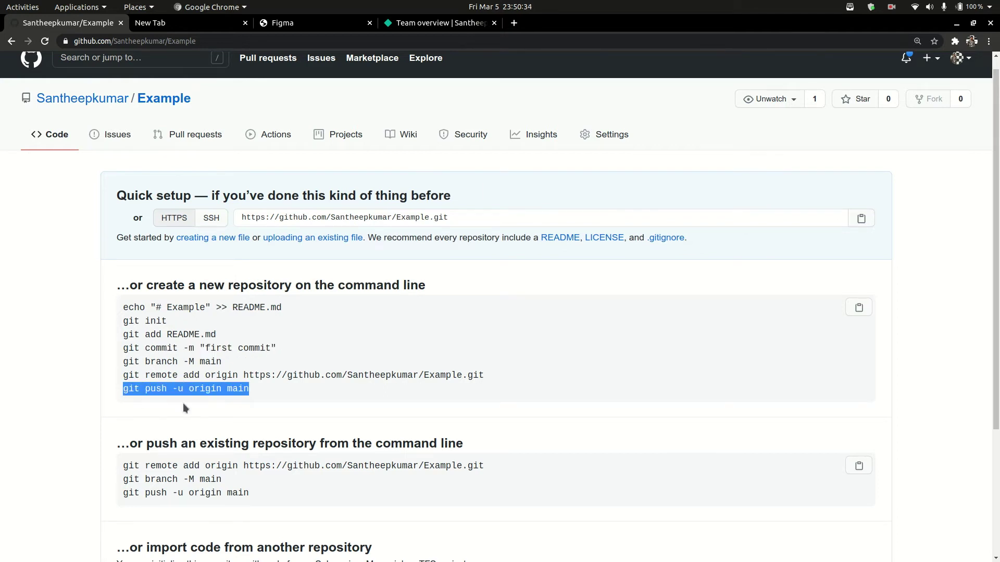
pyautogui.hotkey('alt', 'Tab')
pyautogui.write('t push -u ')
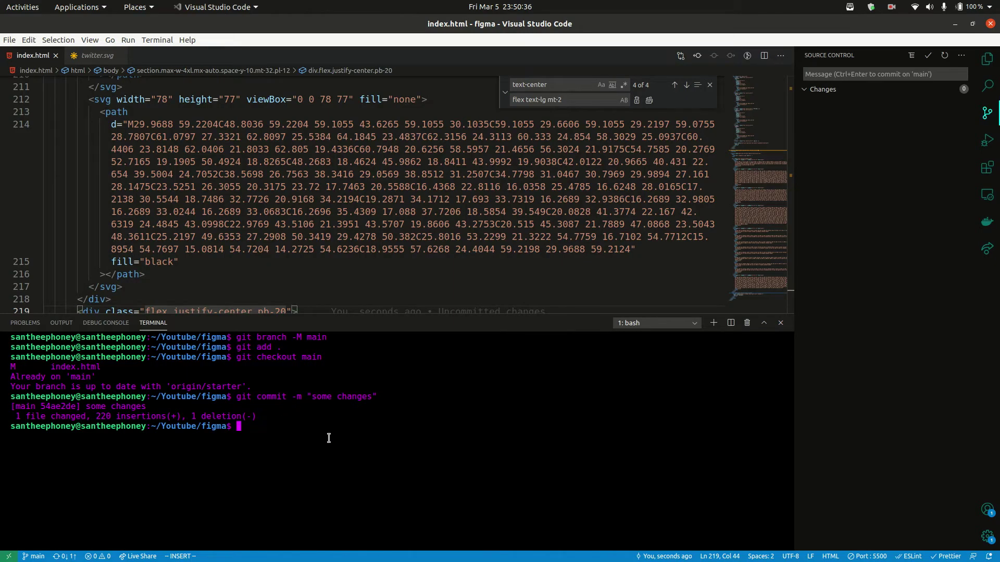
pyautogui.write('origin main')
pyautogui.press('Return')
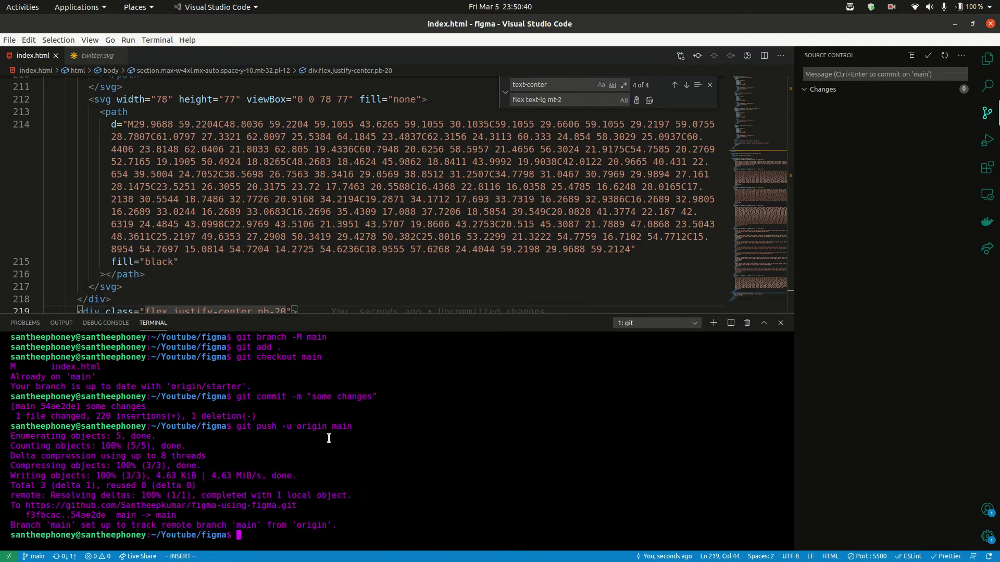
pyautogui.write('cle')
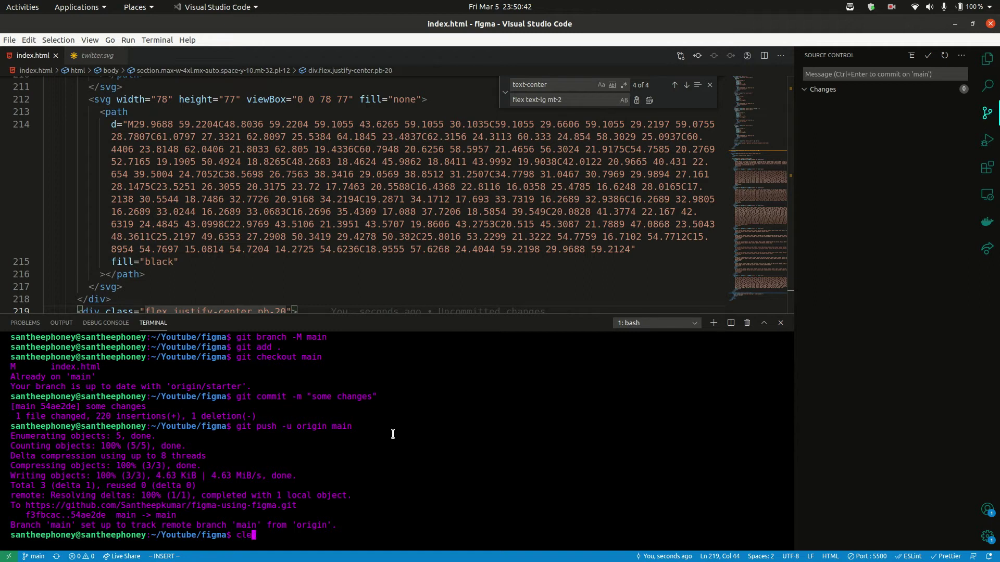
pyautogui.write('ar')
pyautogui.press('Return')
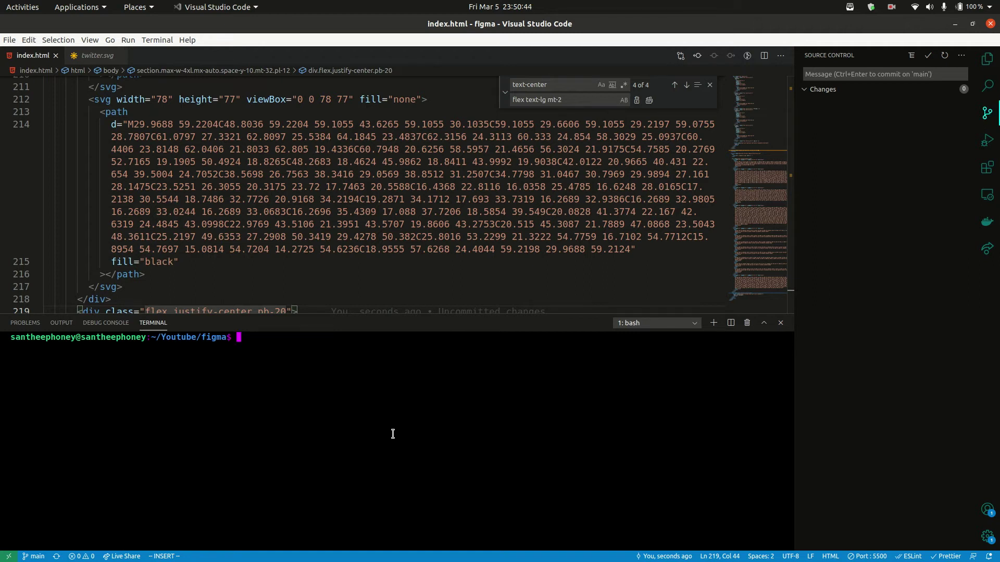
# Go back to the GitHub profile and open figma-using-figma from Repositories.
pyautogui.hotkey('alt', 'Tab')
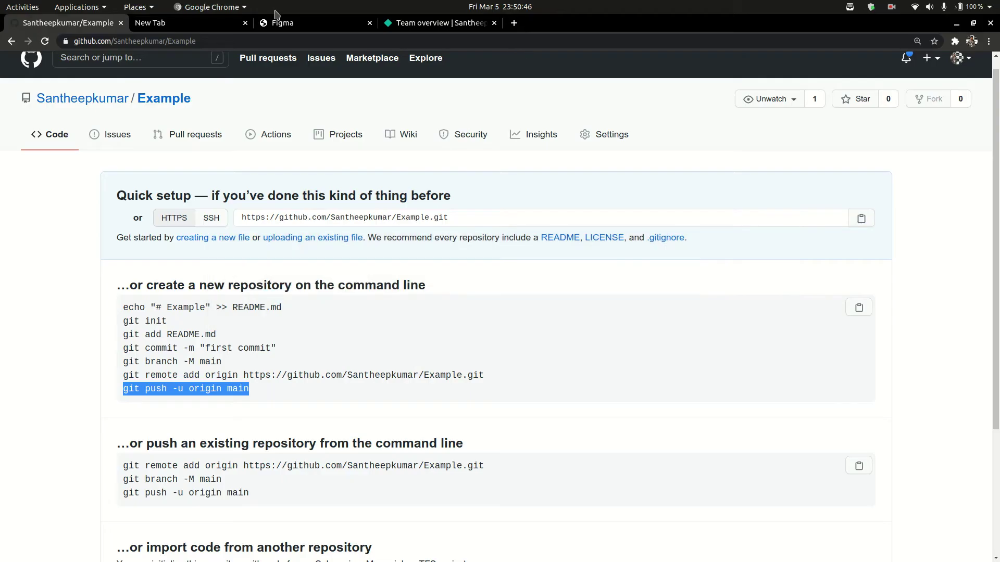
pyautogui.click(280, 23)
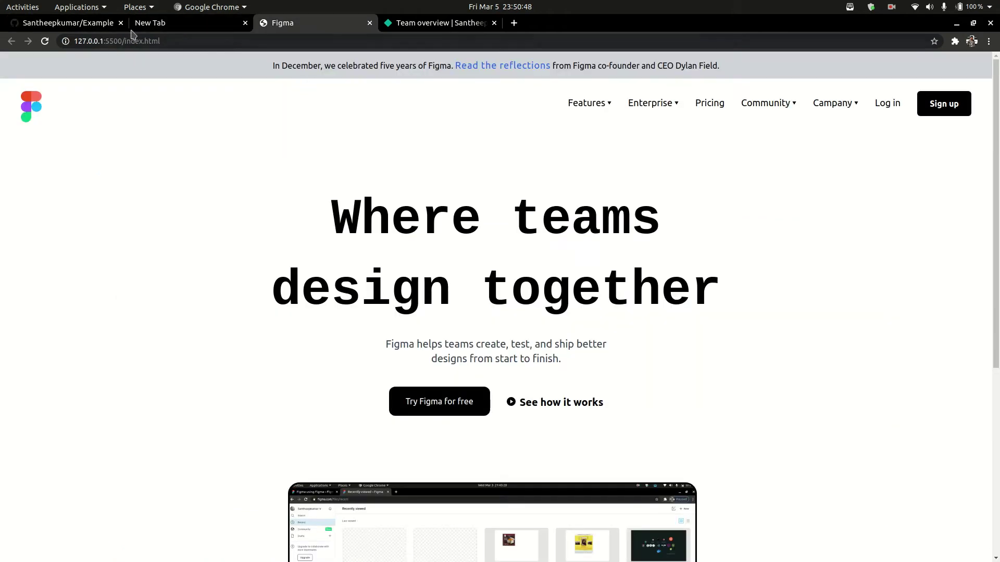
pyautogui.click(87, 23)
pyautogui.click(12, 41)
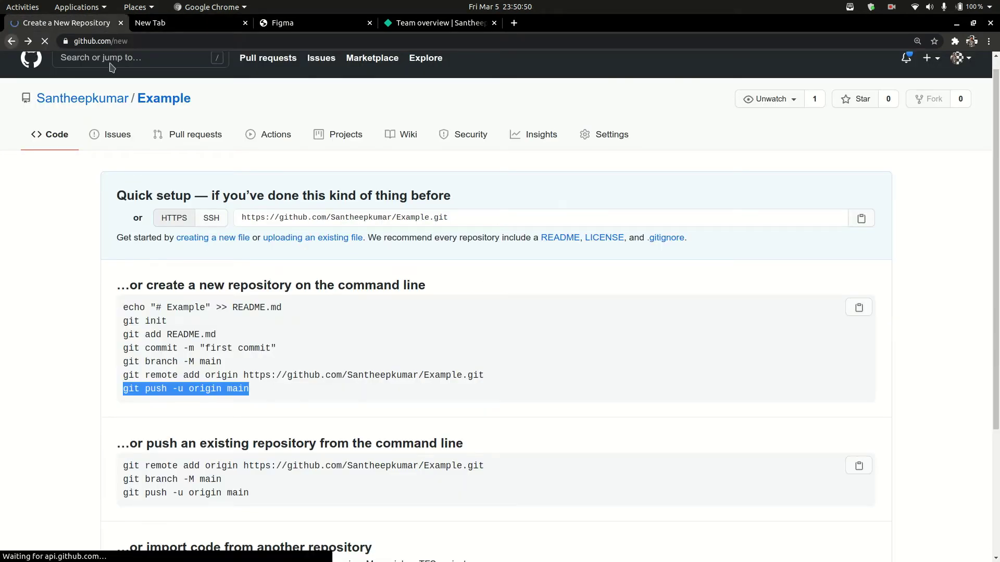
pyautogui.click(11, 40)
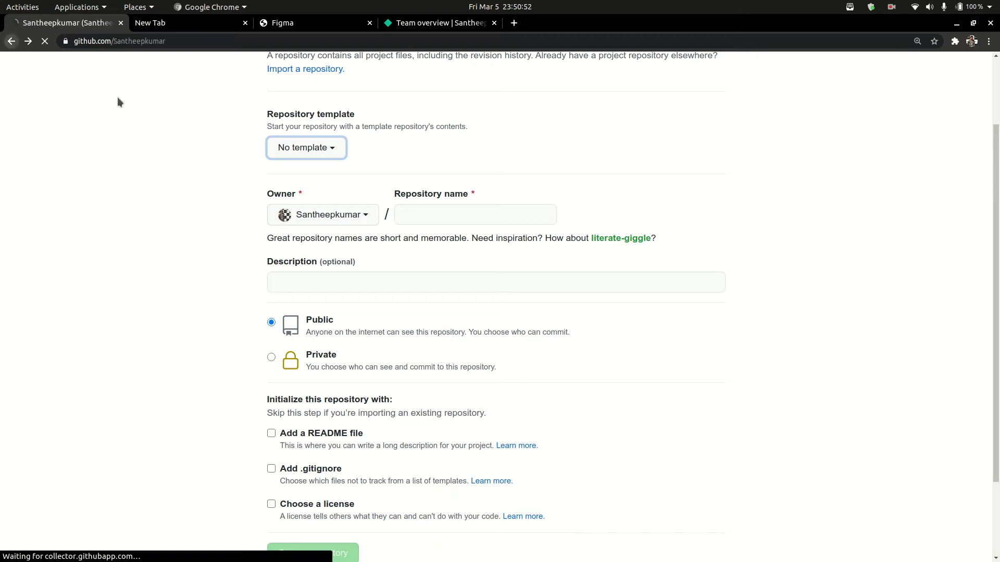
pyautogui.click(418, 139)
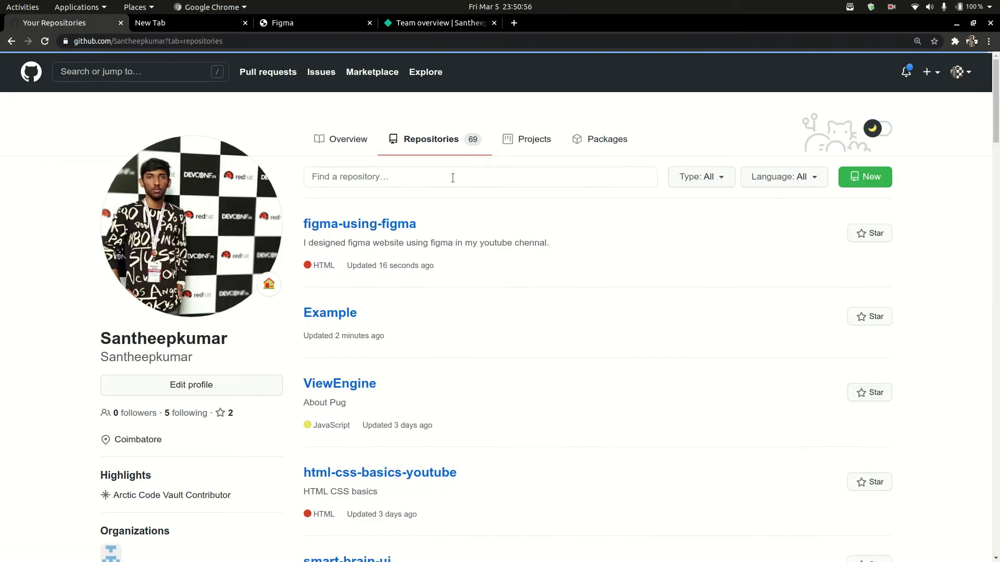
pyautogui.click(368, 228)
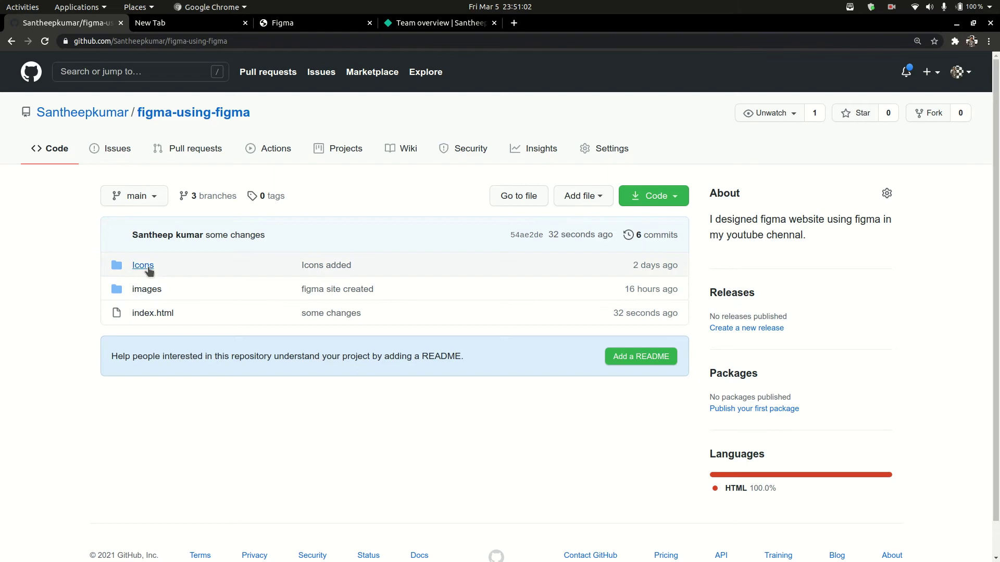
# Show the VS Code file tree again, then return to the browser.
pyautogui.hotkey('alt', 'Tab')
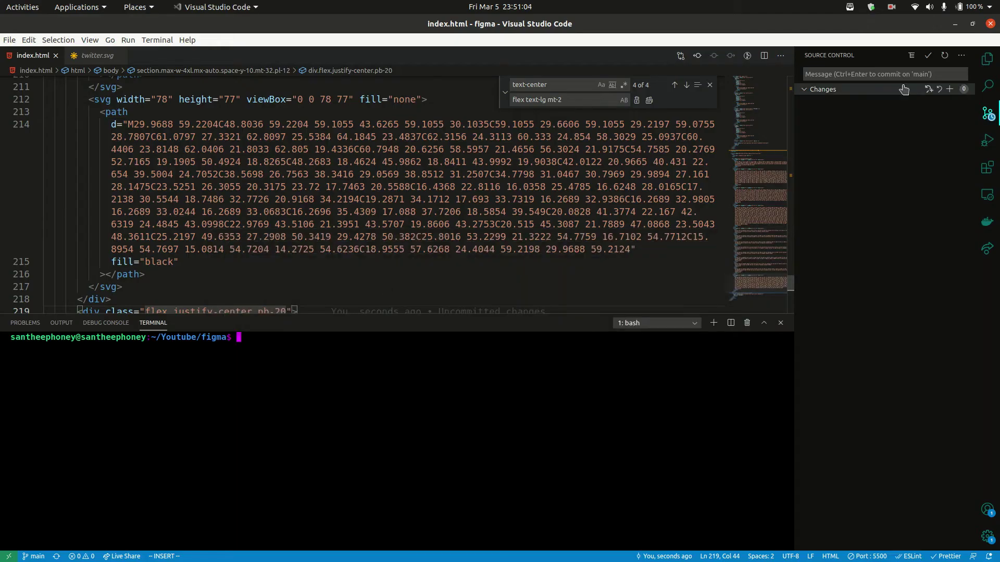
pyautogui.click(986, 58)
pyautogui.hotkey('alt', 'Tab')
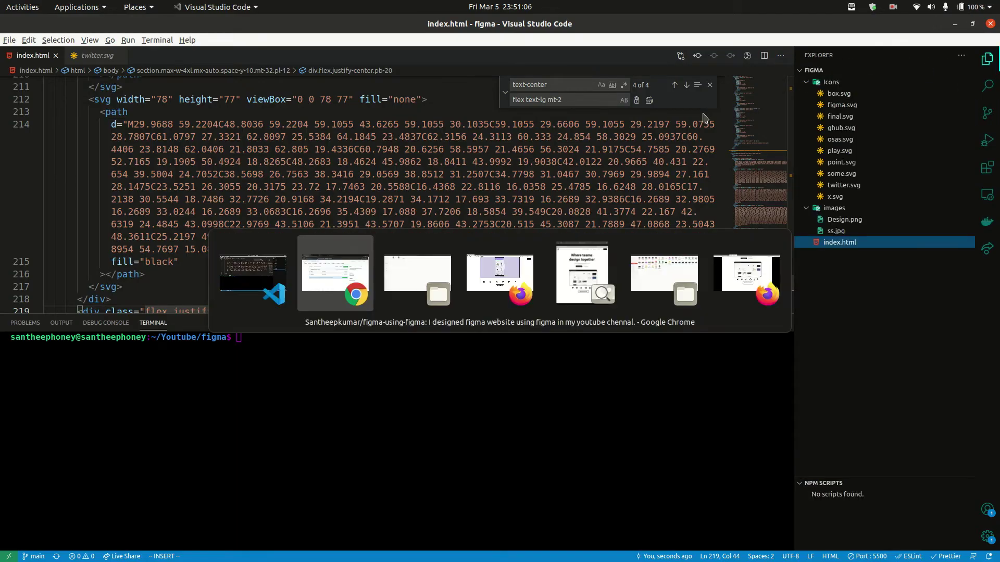
# From the Netlify team overview, start a new site from Git and focus repo search.
pyautogui.hotkey('alt', 'Tab')
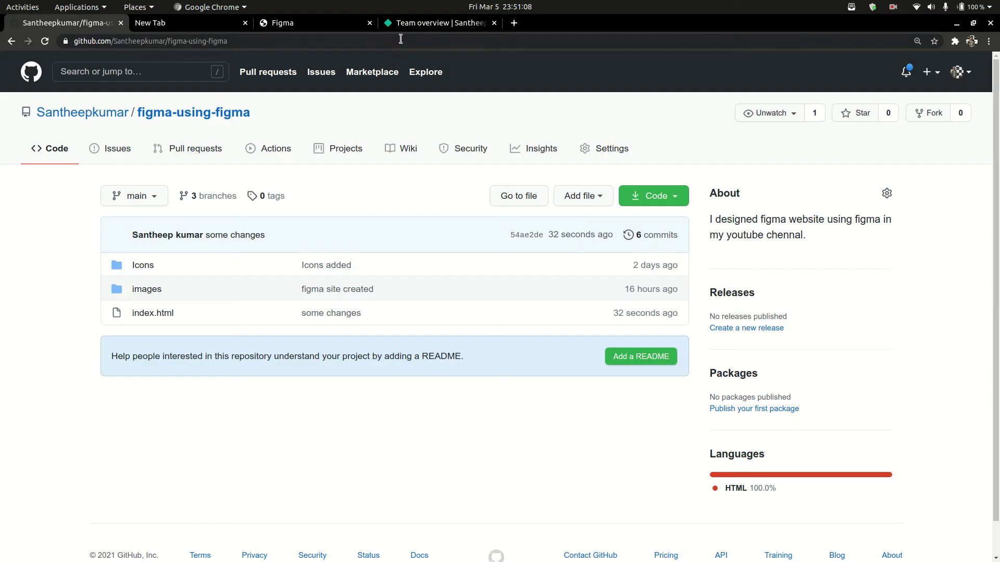
pyautogui.click(438, 23)
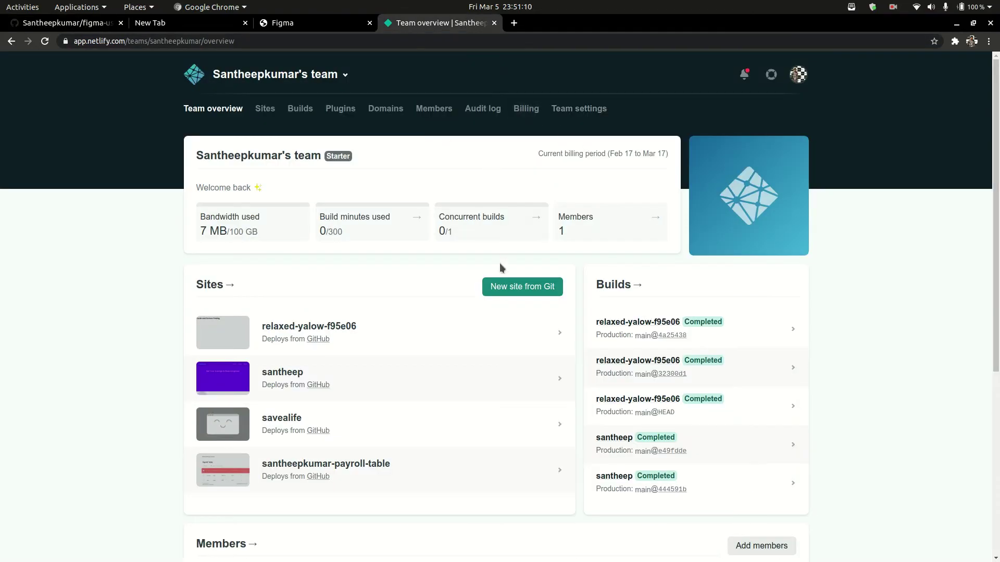
pyautogui.click(501, 282)
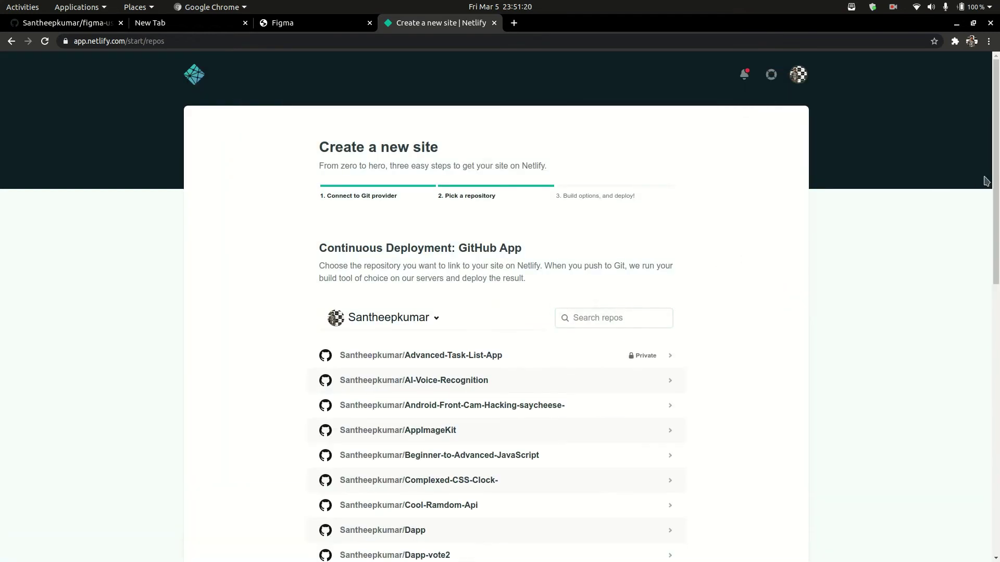
pyautogui.scroll(-2, 800, 299)
pyautogui.click(616, 256)
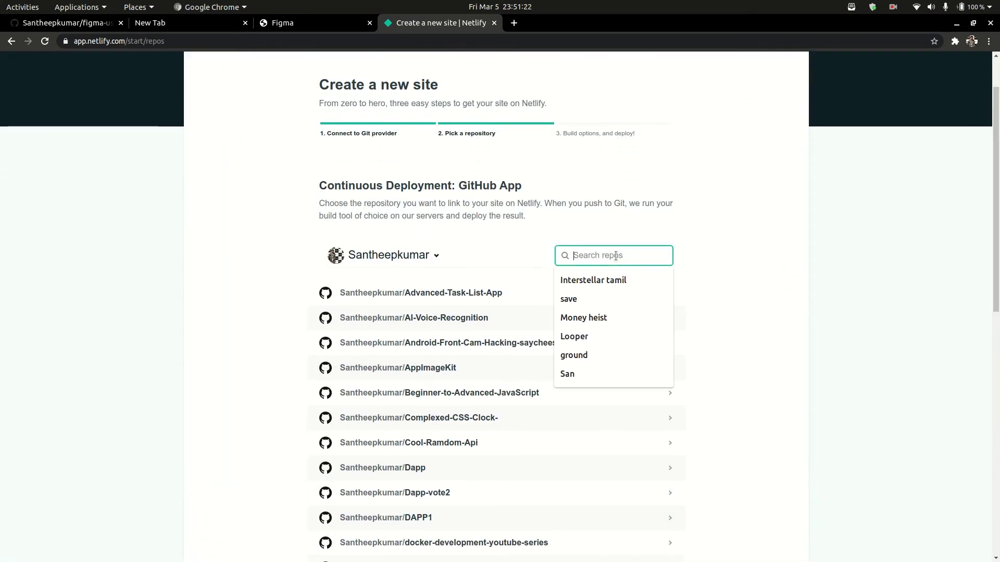
# Copy the figma-using-figma name from GitHub and return to Netlify's repository picker.
pyautogui.click(66, 23)
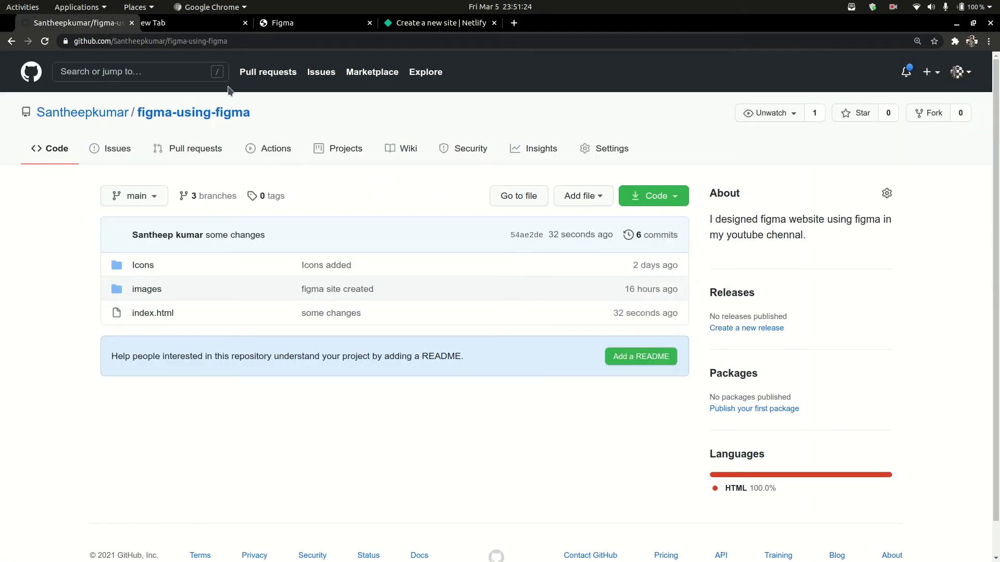
pyautogui.moveTo(260, 117); pyautogui.dragTo(138, 117)
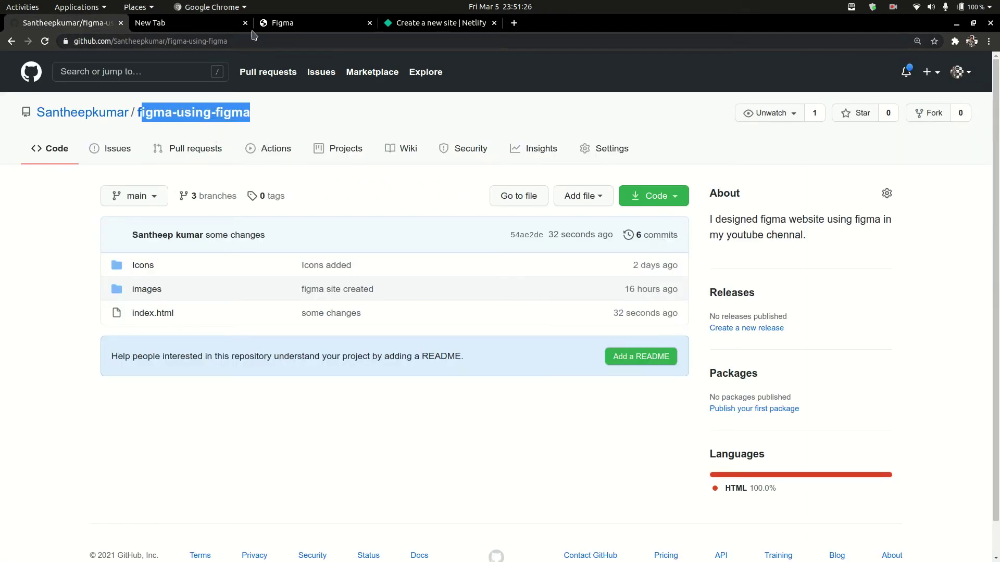
pyautogui.click(266, 23)
pyautogui.moveTo(492, 205)
pyautogui.mouseDown()
pyautogui.moveTo(544, 54)
pyautogui.moveTo(410, 20)
pyautogui.mouseUp()
pyautogui.click(410, 23)
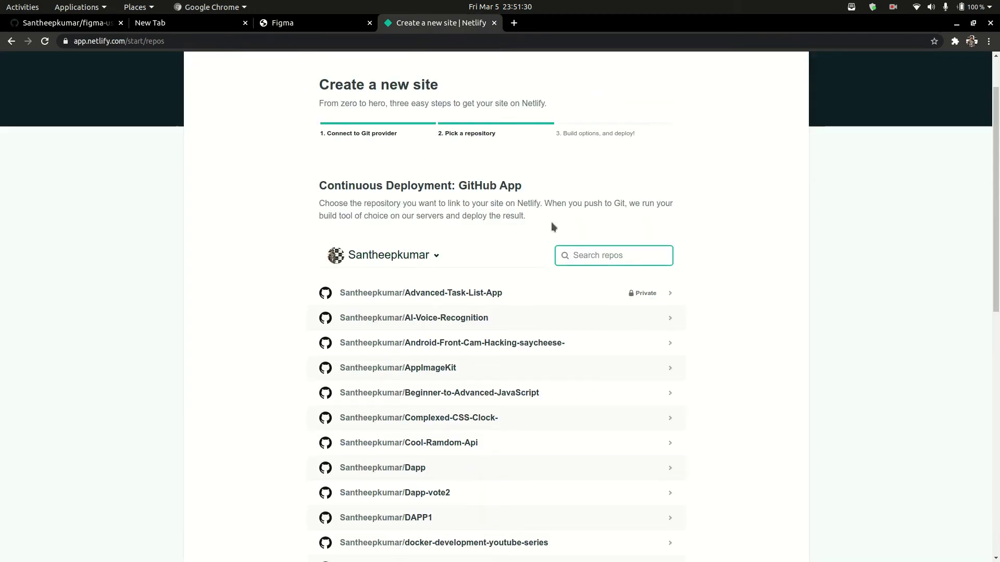
pyautogui.write('figma')
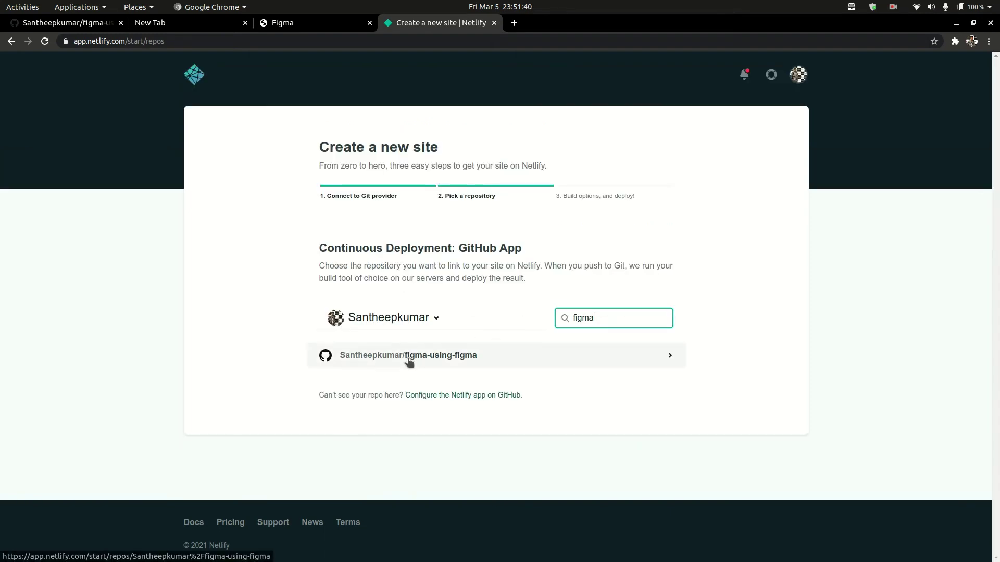
# Deploy figma-using-figma from branch main with blank build command and publish directory.
pyautogui.click(408, 360)
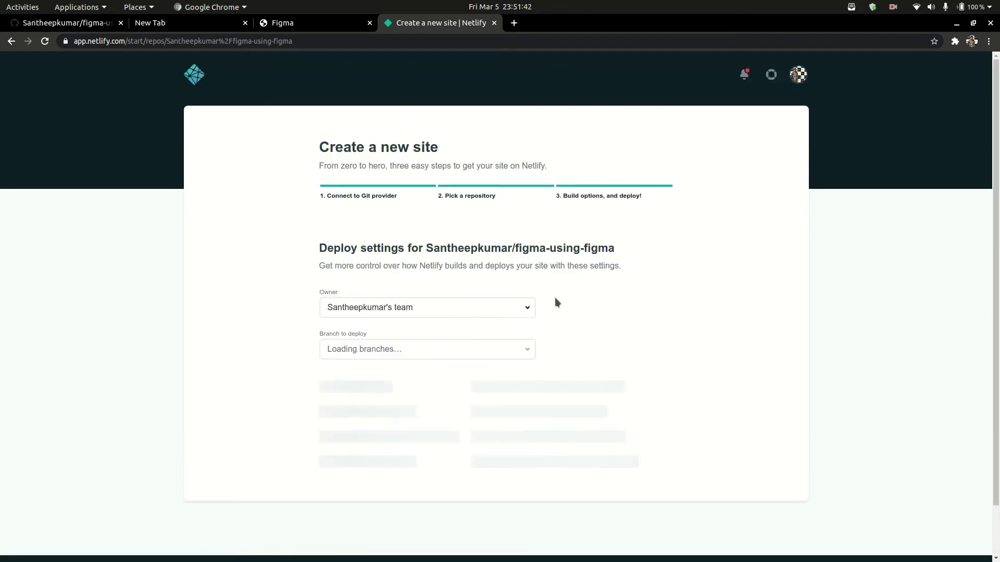
pyautogui.click(437, 351)
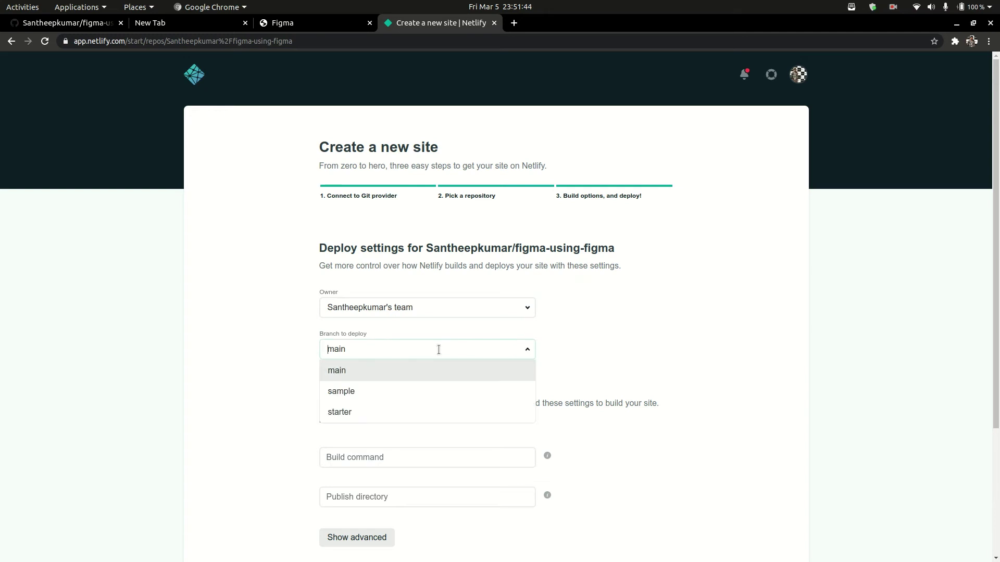
pyautogui.click(361, 378)
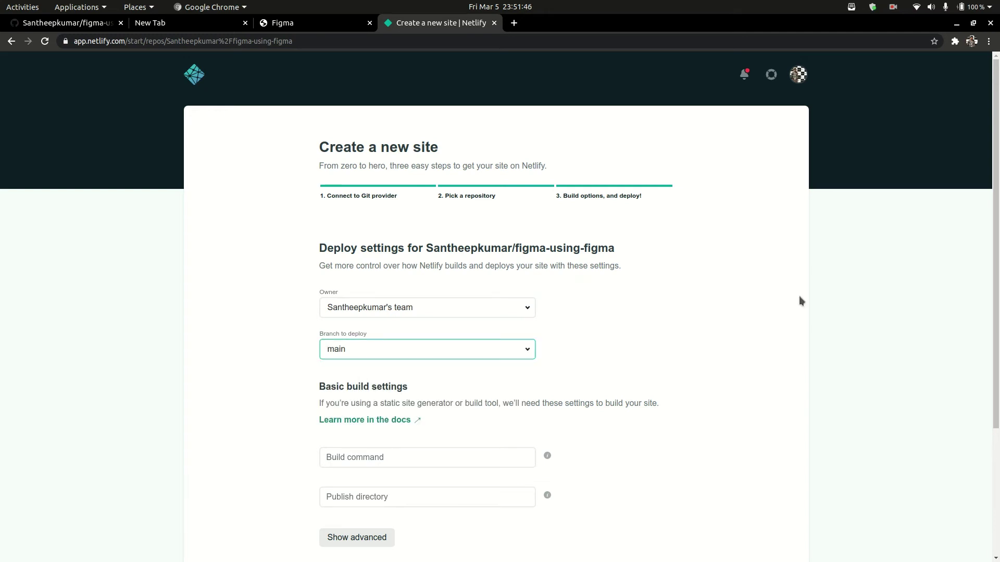
pyautogui.scroll(-3, 608, 273)
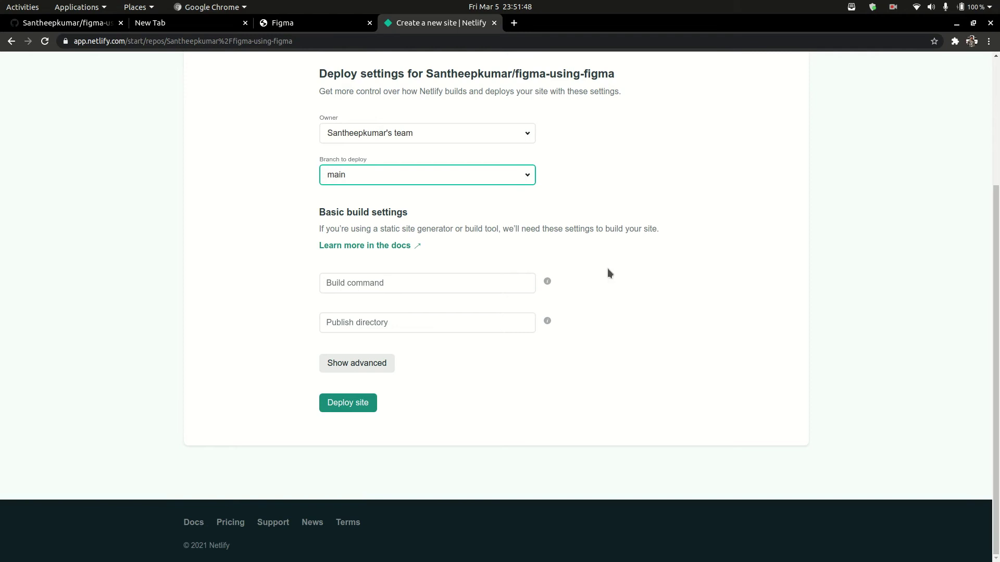
pyautogui.click(508, 284)
pyautogui.click(625, 268)
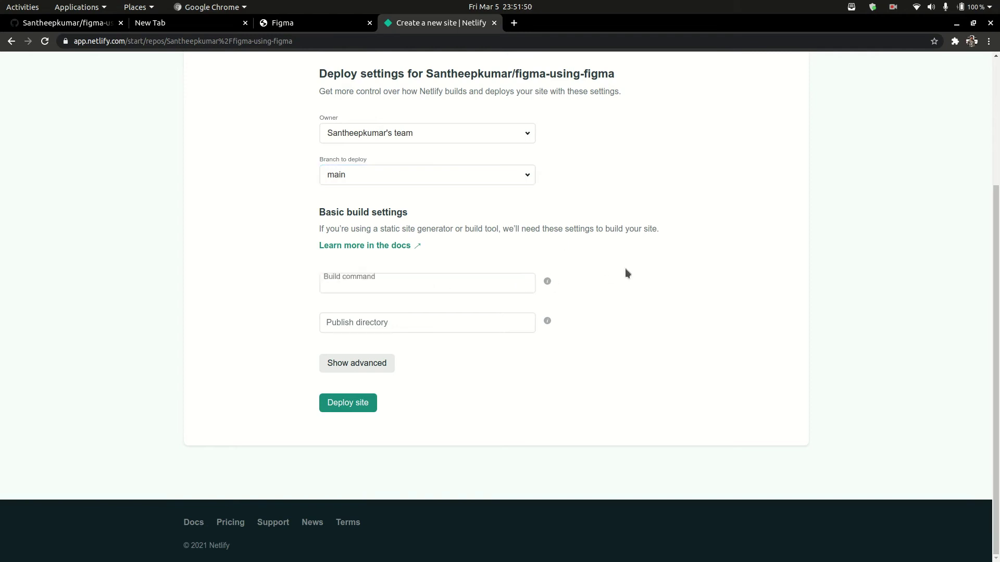
pyautogui.scroll(3, 991, 312)
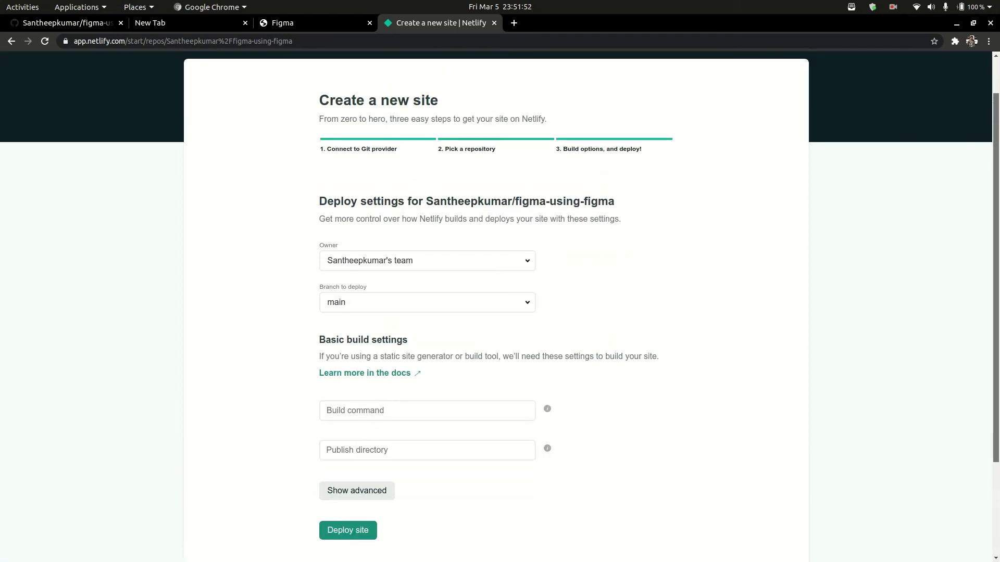
pyautogui.scroll(-3, 990, 312)
pyautogui.click(337, 400)
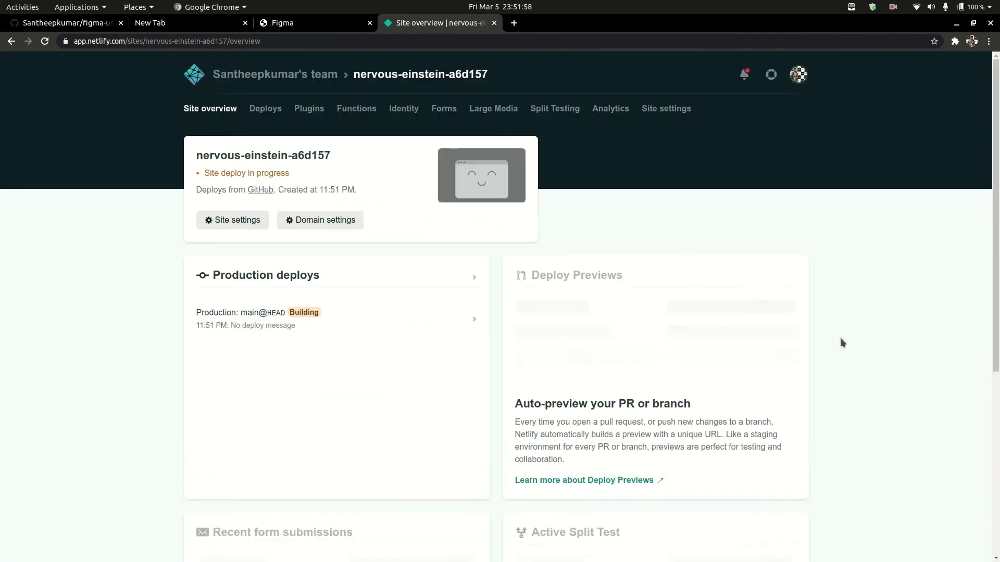
# Open the published nervous-einstein-a6d157 netlify.app page in a new tab, then return to Site overview.
pyautogui.moveTo(297, 177); pyautogui.dragTo(221, 177)
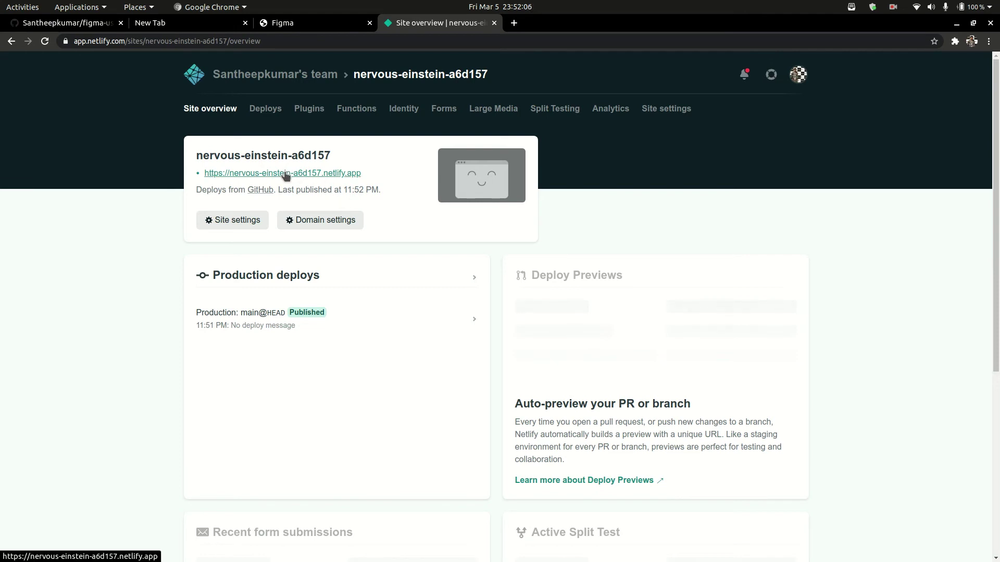
pyautogui.click(285, 177)
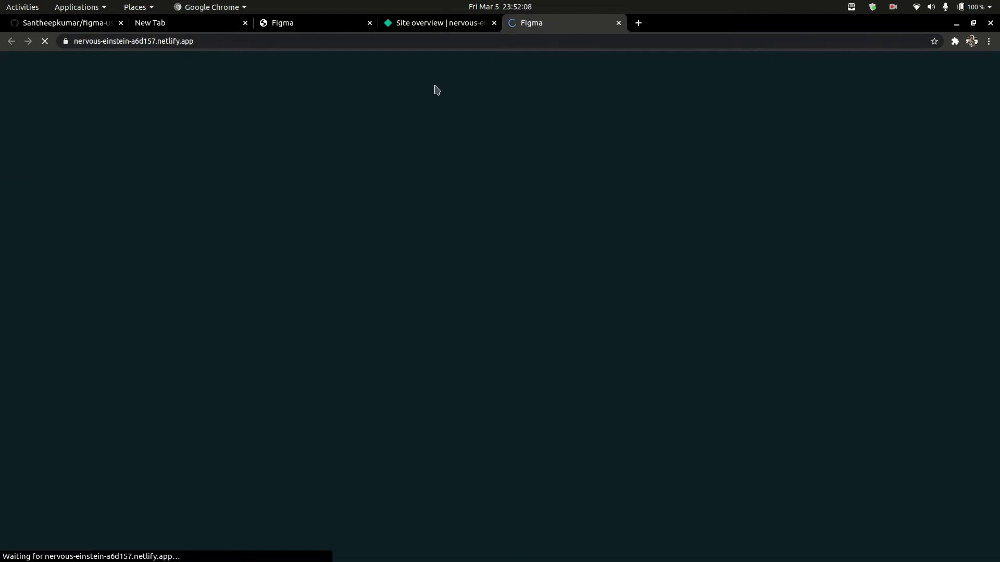
pyautogui.scroll(-2, 536, 88)
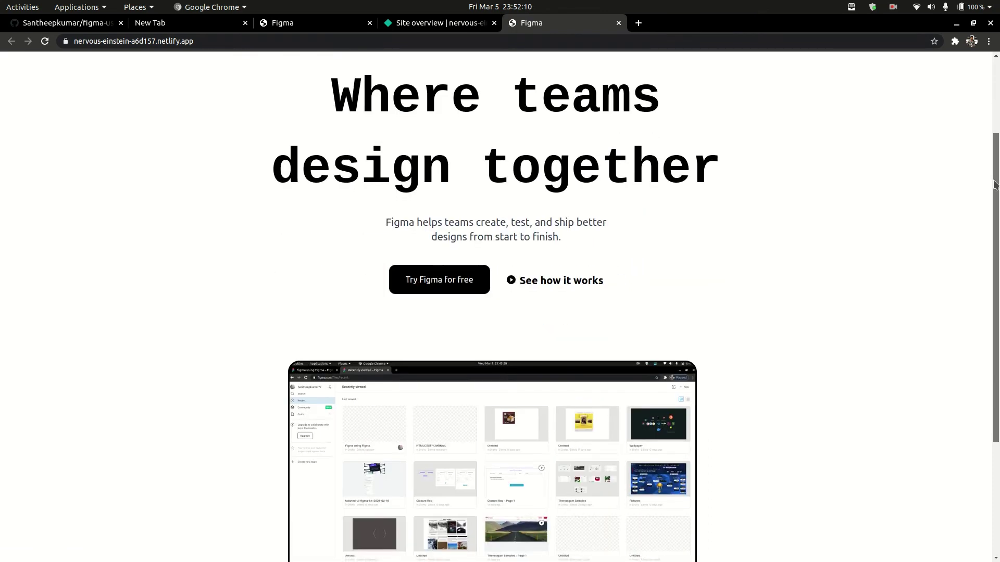
pyautogui.scroll(1, 212, 54)
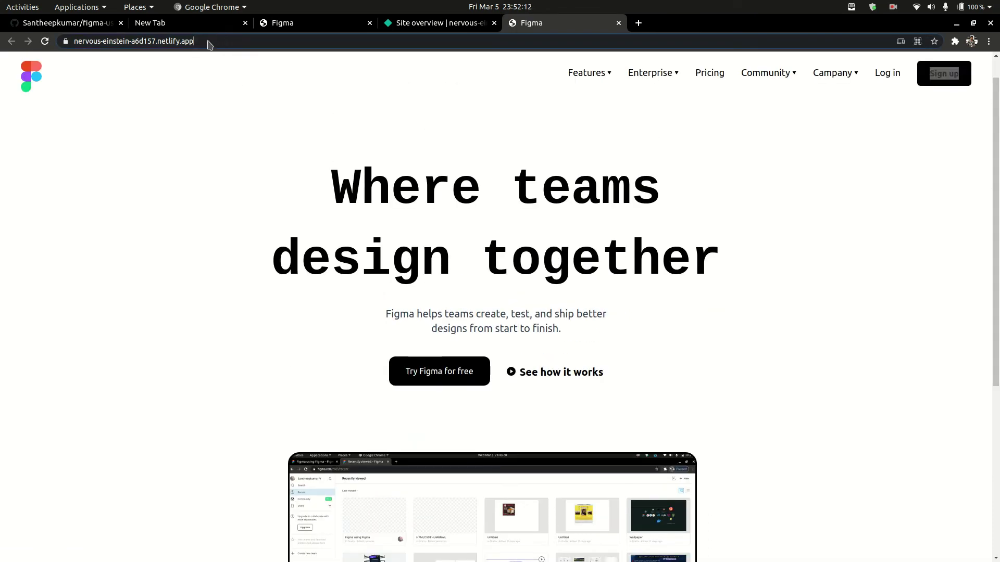
pyautogui.click(195, 41)
pyautogui.press('End')
pyautogui.click(425, 22)
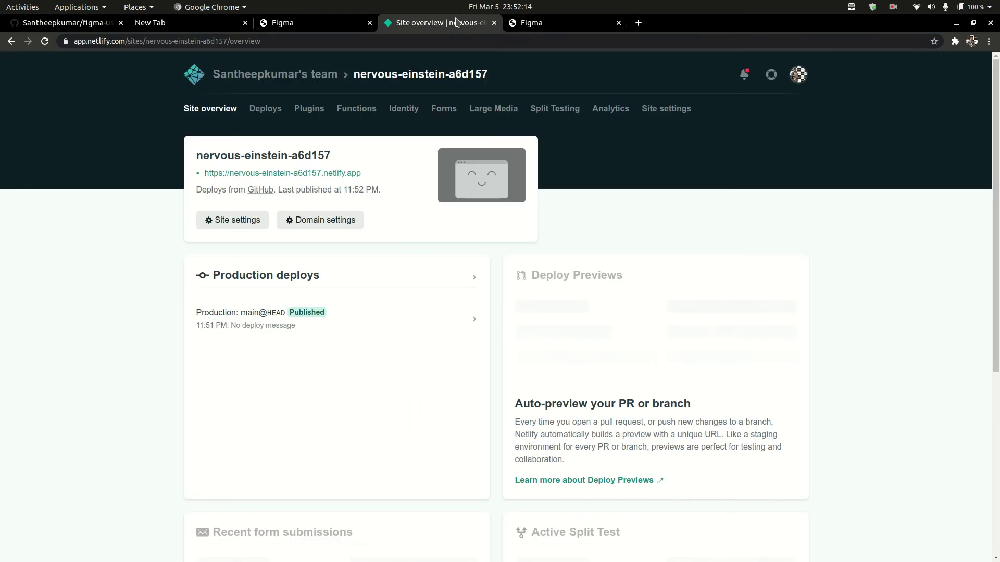
# Rename the site to 'figmausingfigma' in Site settings, then go to the team overview.
pyautogui.click(234, 220)
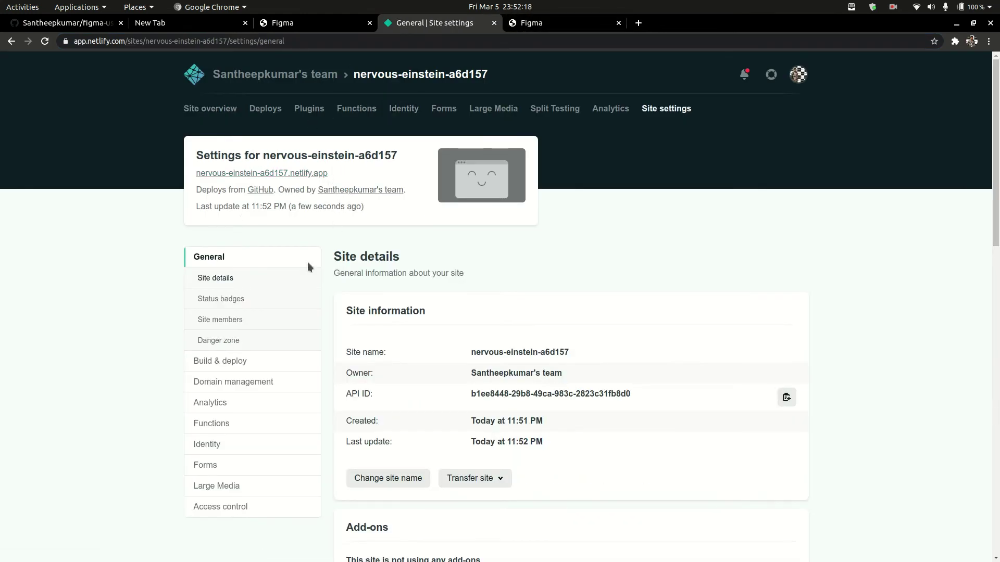
pyautogui.click(399, 480)
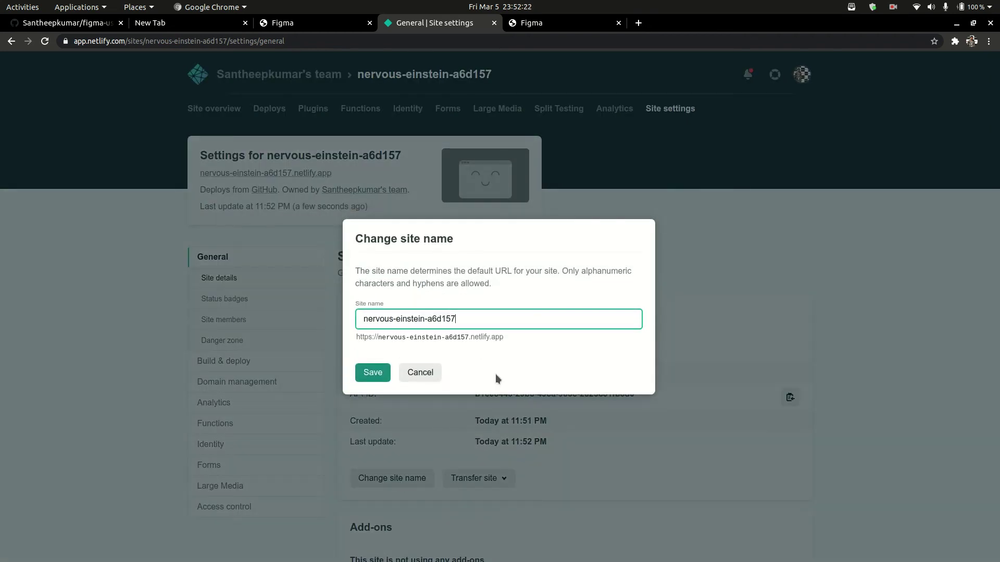
pyautogui.tripleClick(459, 319)
pyautogui.press('BackSpace')
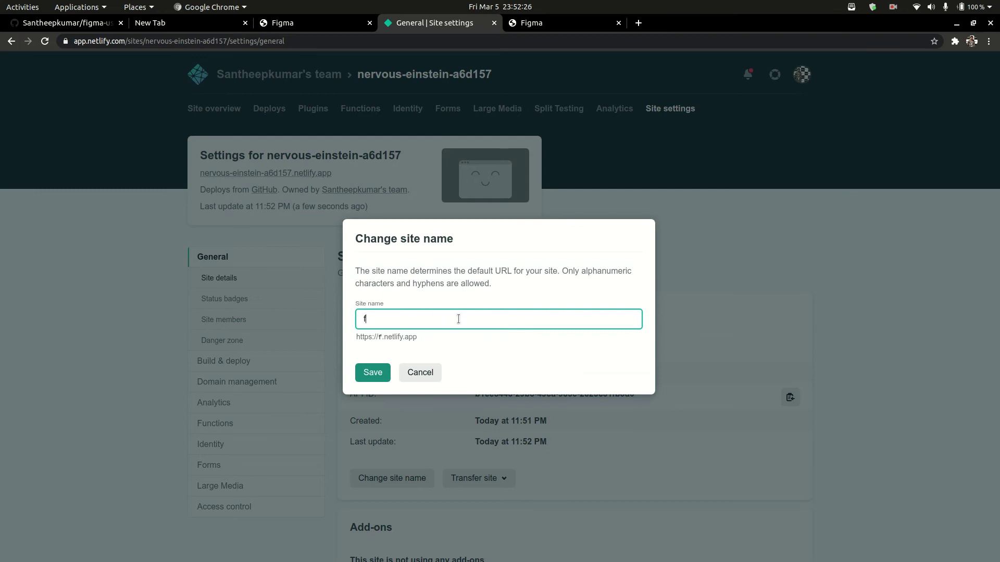
pyautogui.write('figma')
pyautogui.write('usingfi')
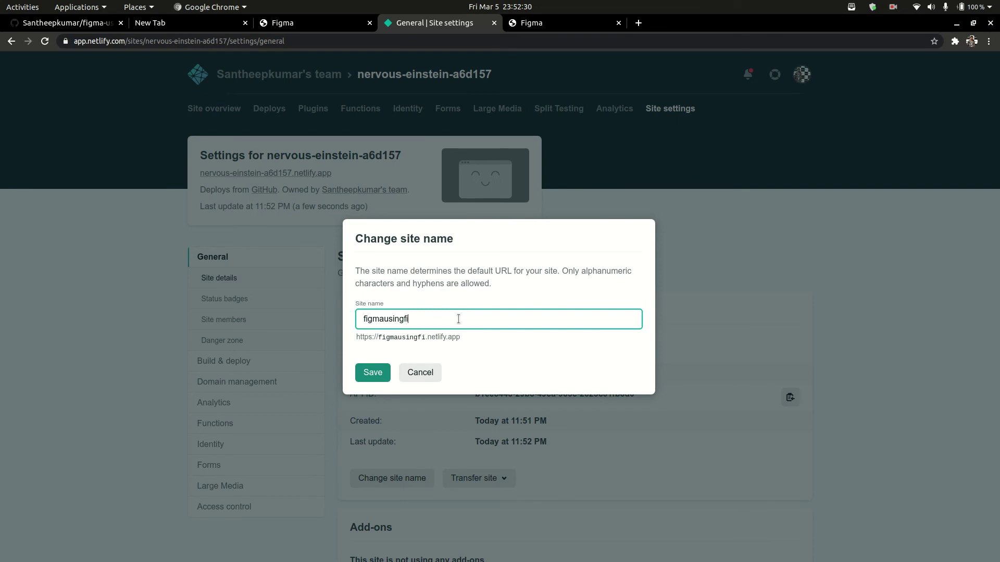
pyautogui.write('gma')
pyautogui.press('Return')
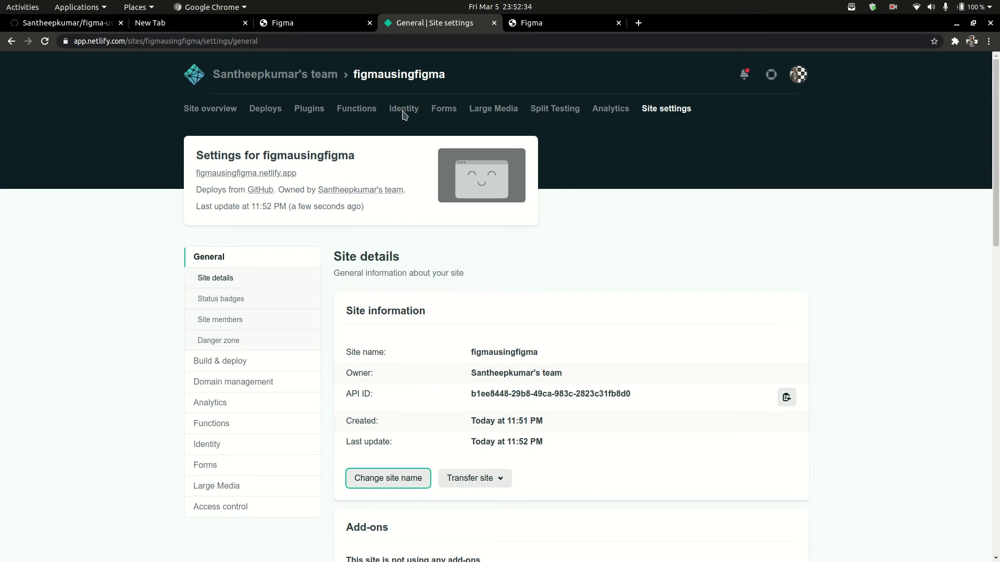
pyautogui.click(545, 41)
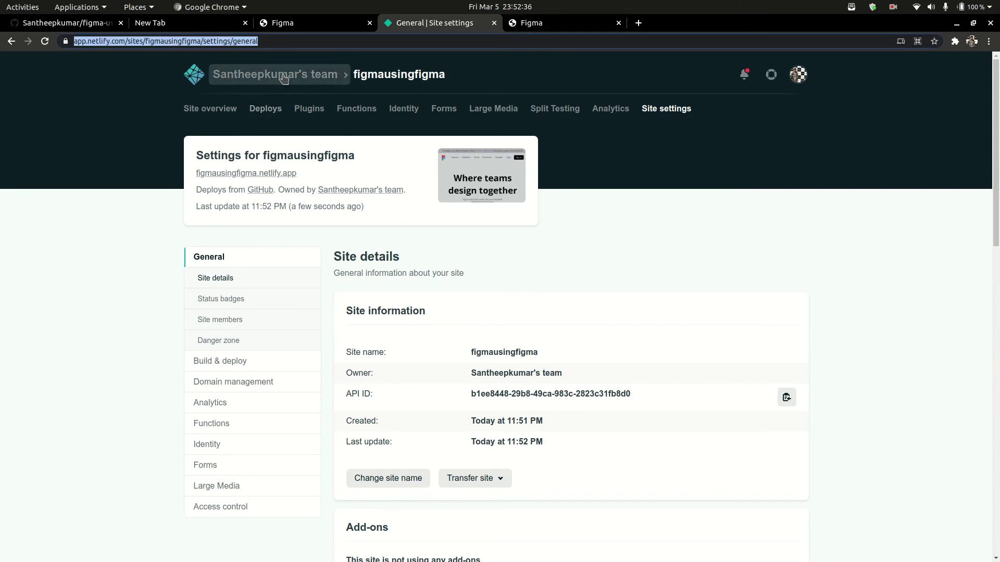
pyautogui.click(312, 74)
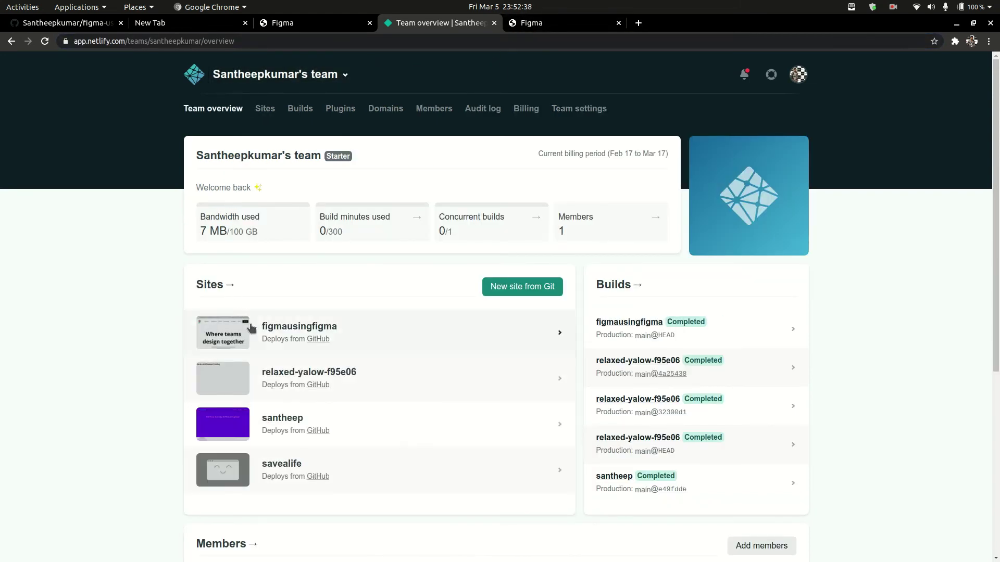
# Open the figmausingfigma site's live netlify.app link and compare it with the old-address tab.
pyautogui.click(275, 337)
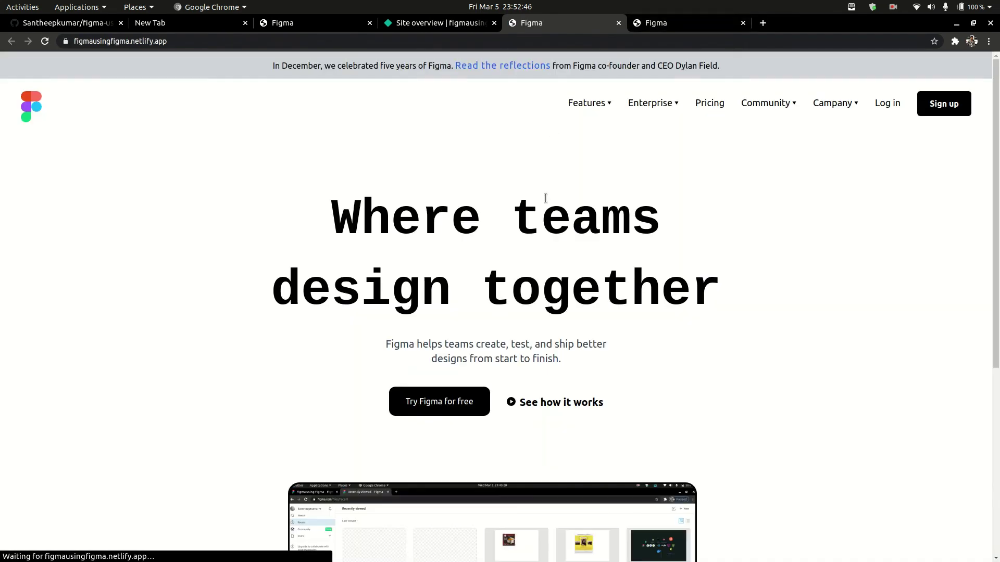
pyautogui.click(971, 41)
pyautogui.click(986, 161)
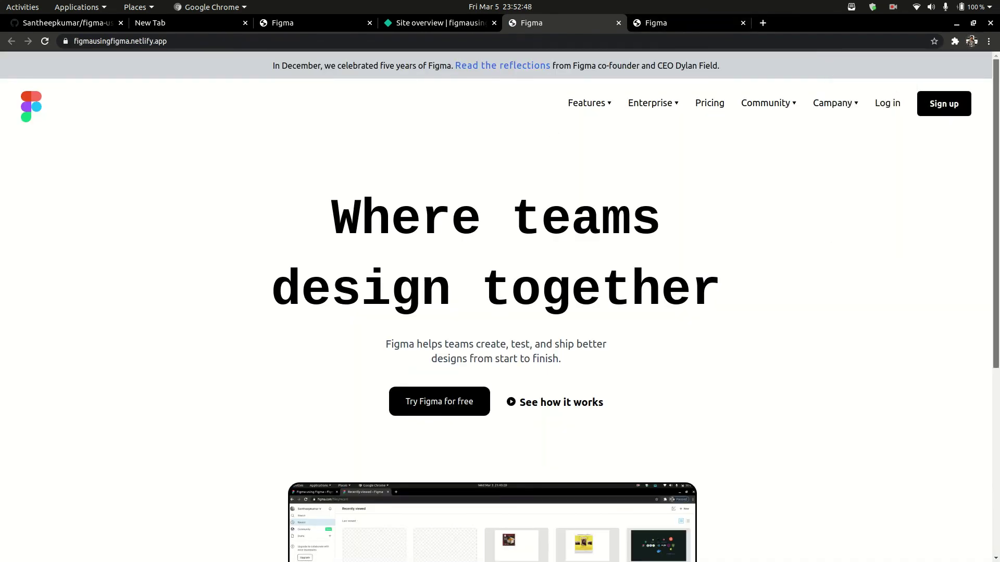
pyautogui.scroll(-4, 500, 313)
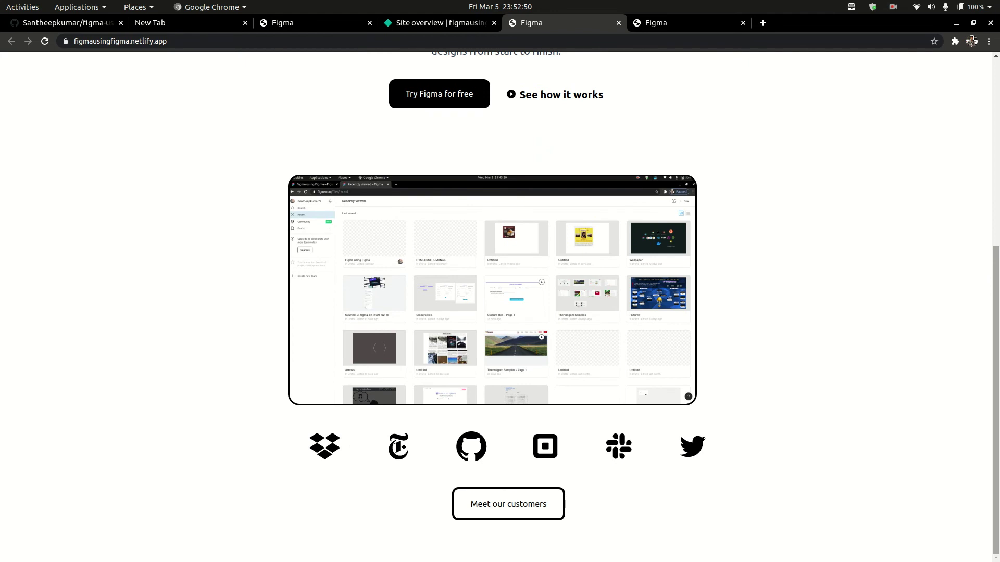
pyautogui.scroll(2, 500, 312)
pyautogui.scroll(1, 500, 313)
pyautogui.scroll(1, 500, 313)
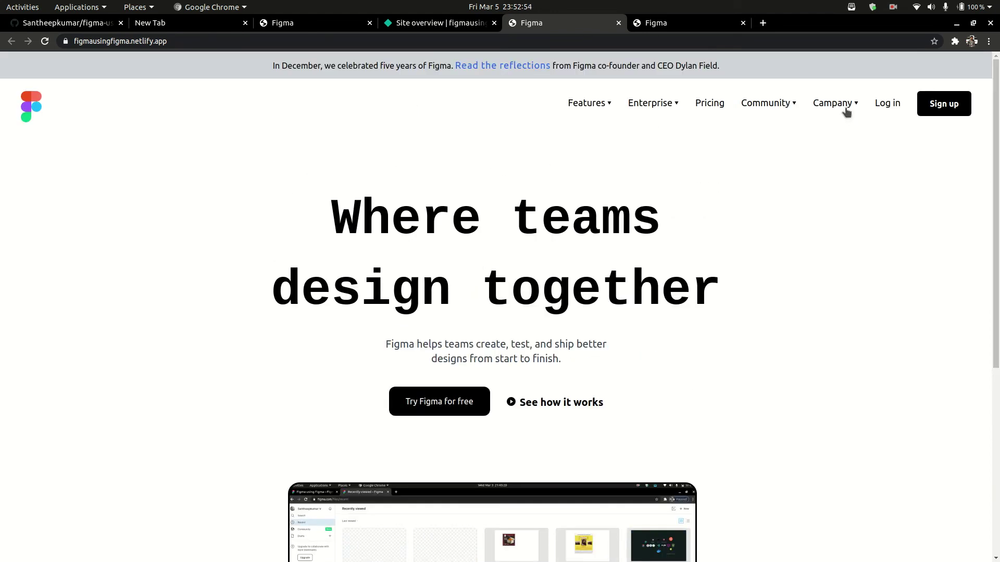
pyautogui.click(638, 28)
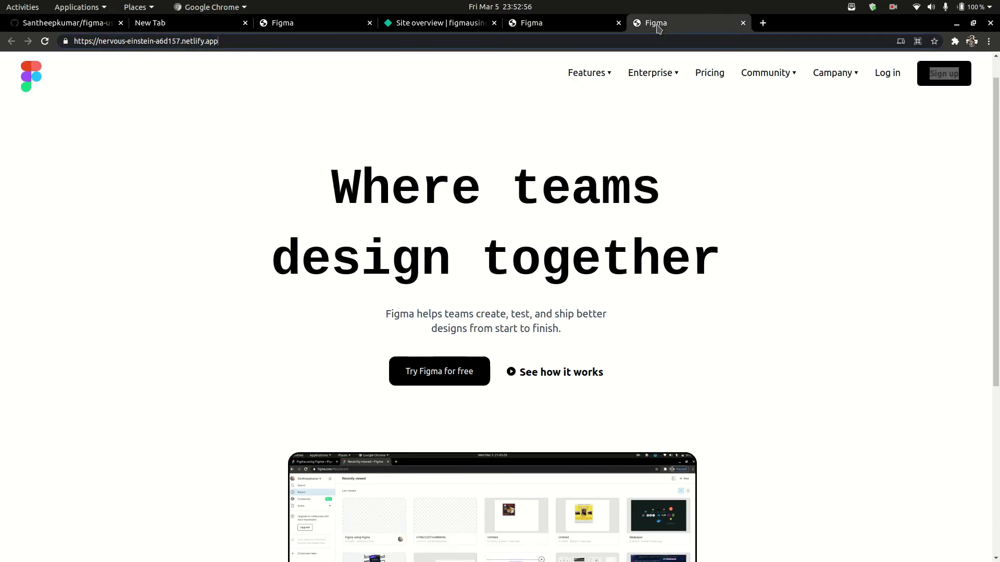
pyautogui.click(571, 32)
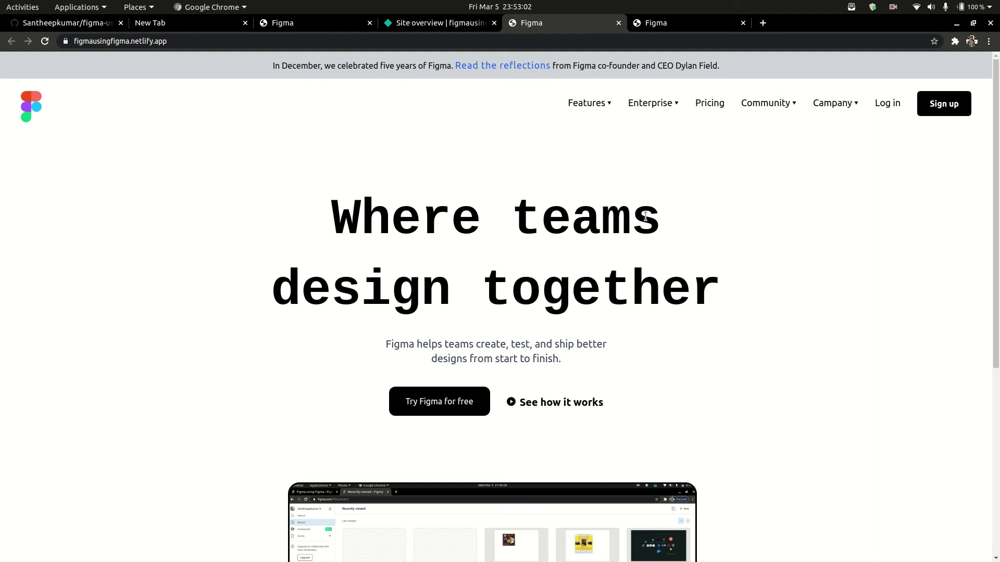
pyautogui.click(88, 30)
# Open overview.md in the html-css-basics-youtube repository from the Repositories list.
pyautogui.click(10, 41)
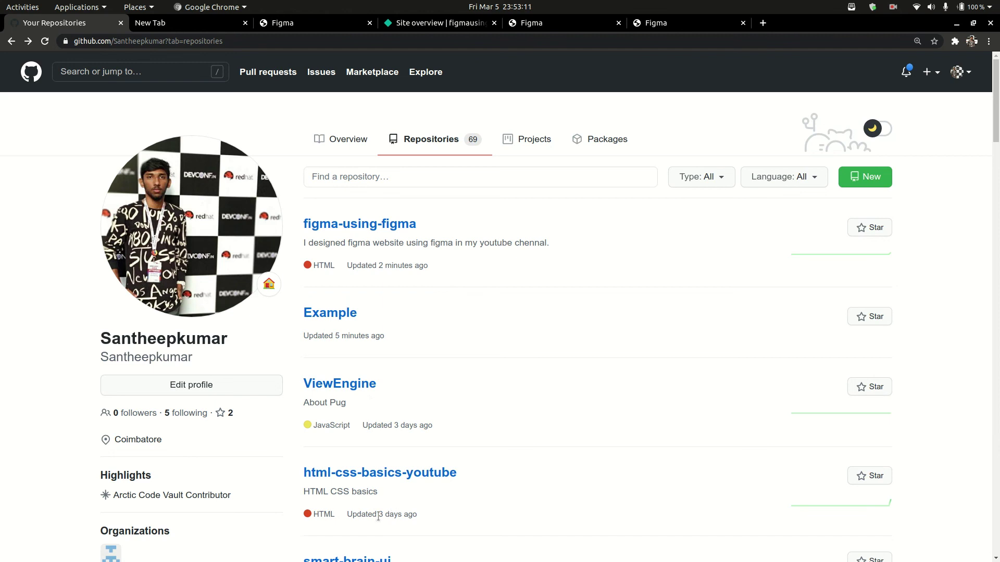
pyautogui.click(405, 478)
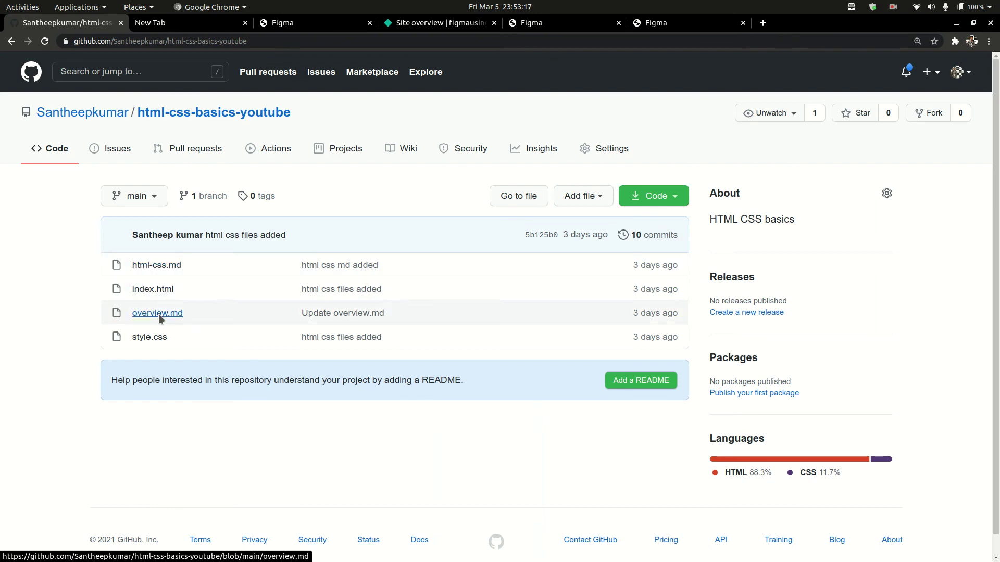
pyautogui.click(159, 313)
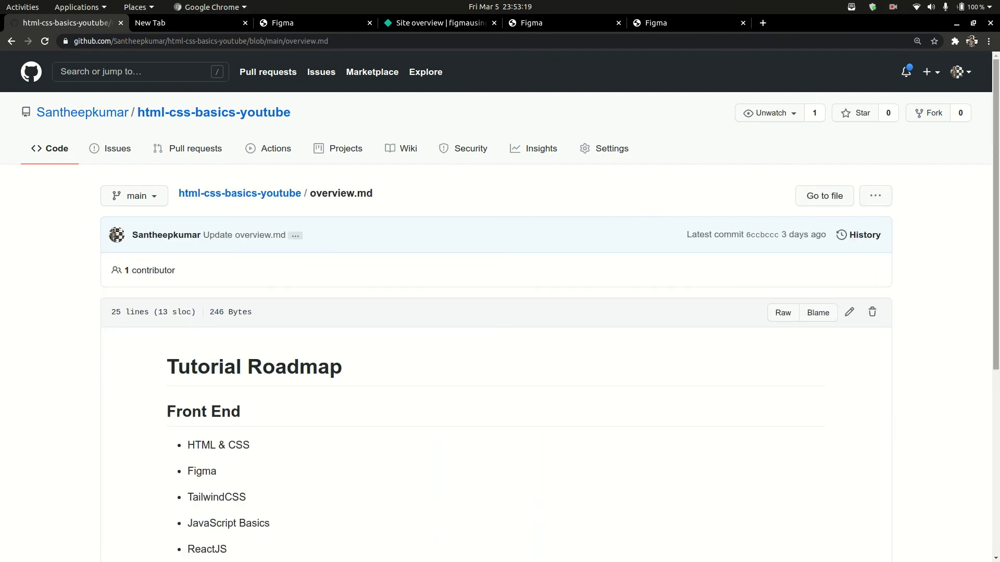
pyautogui.scroll(-2, 379, 392)
# Highlight the HTML & CSS, TailwindCSS and JavaScript Basics roadmap items.
pyautogui.moveTo(260, 377); pyautogui.dragTo(184, 381)
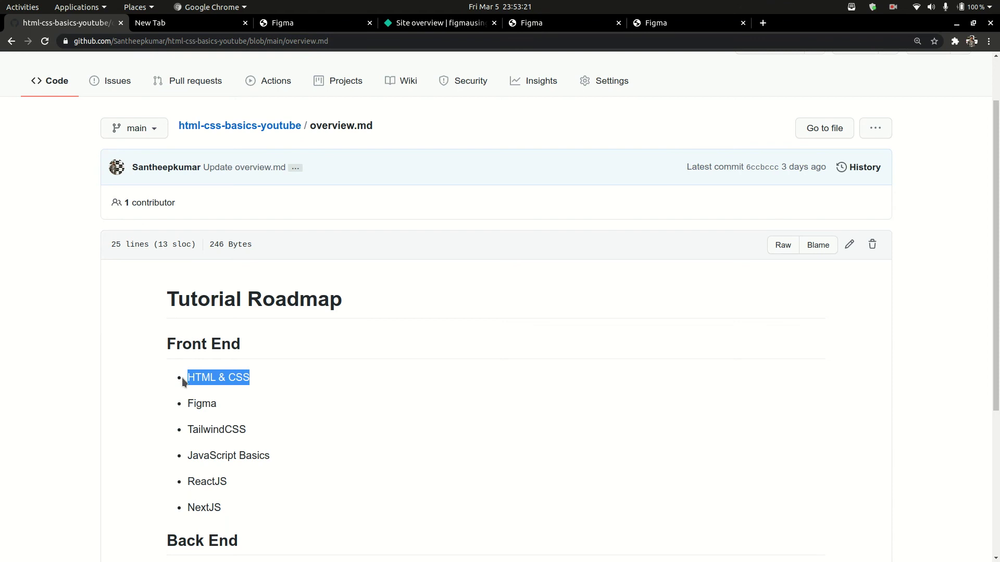
pyautogui.click(229, 411)
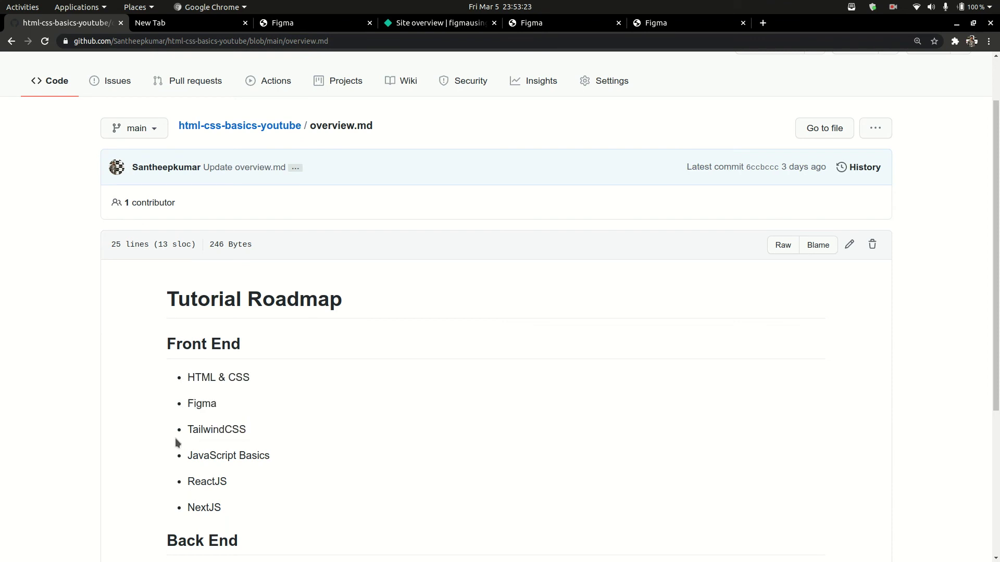
pyautogui.doubleClick(188, 430)
pyautogui.click(330, 481)
pyautogui.moveTo(271, 456); pyautogui.dragTo(176, 458)
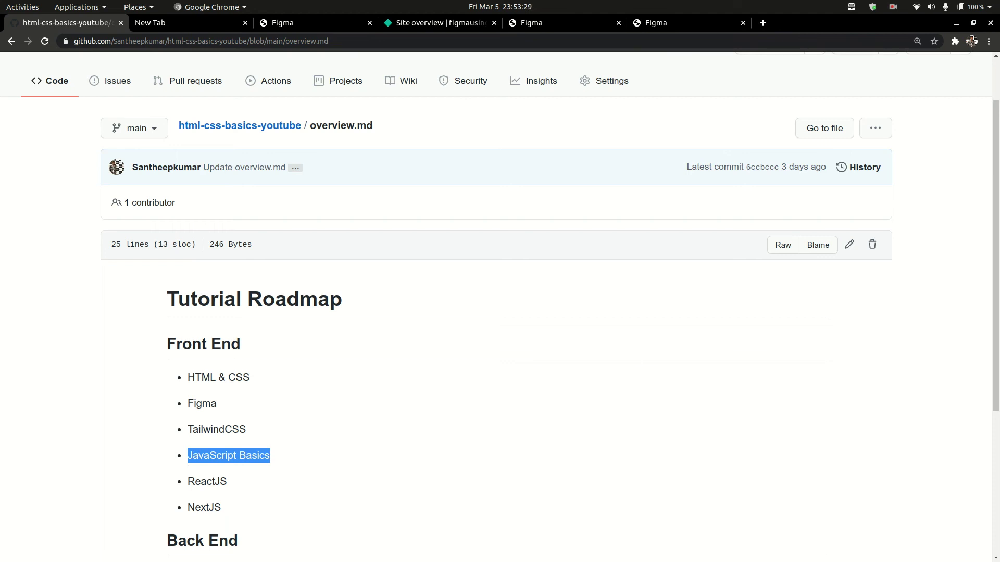
pyautogui.scroll(-3, 570, 383)
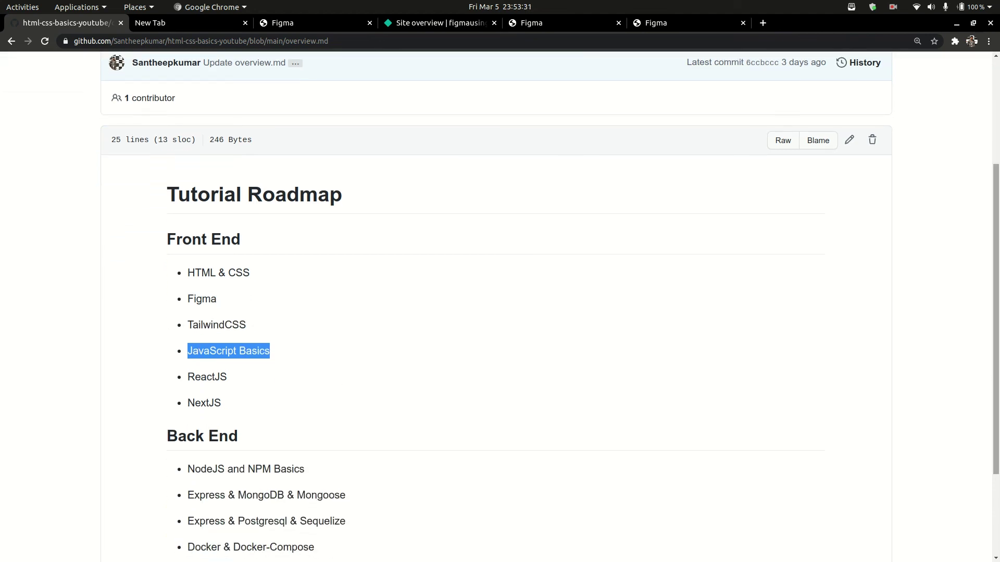